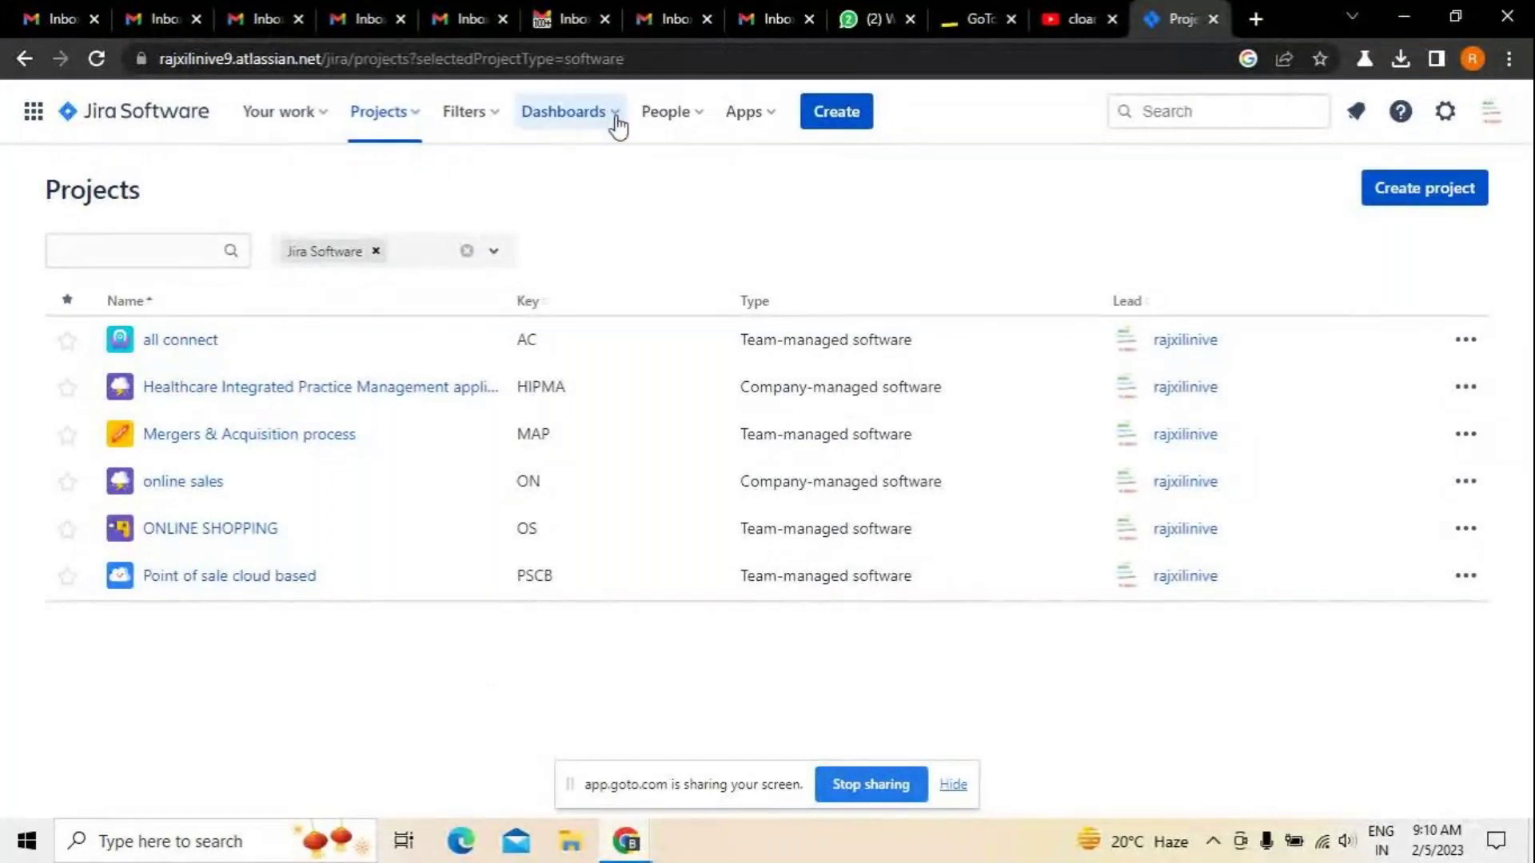
{"action": "left_click", "coordinate": [504, 124]}
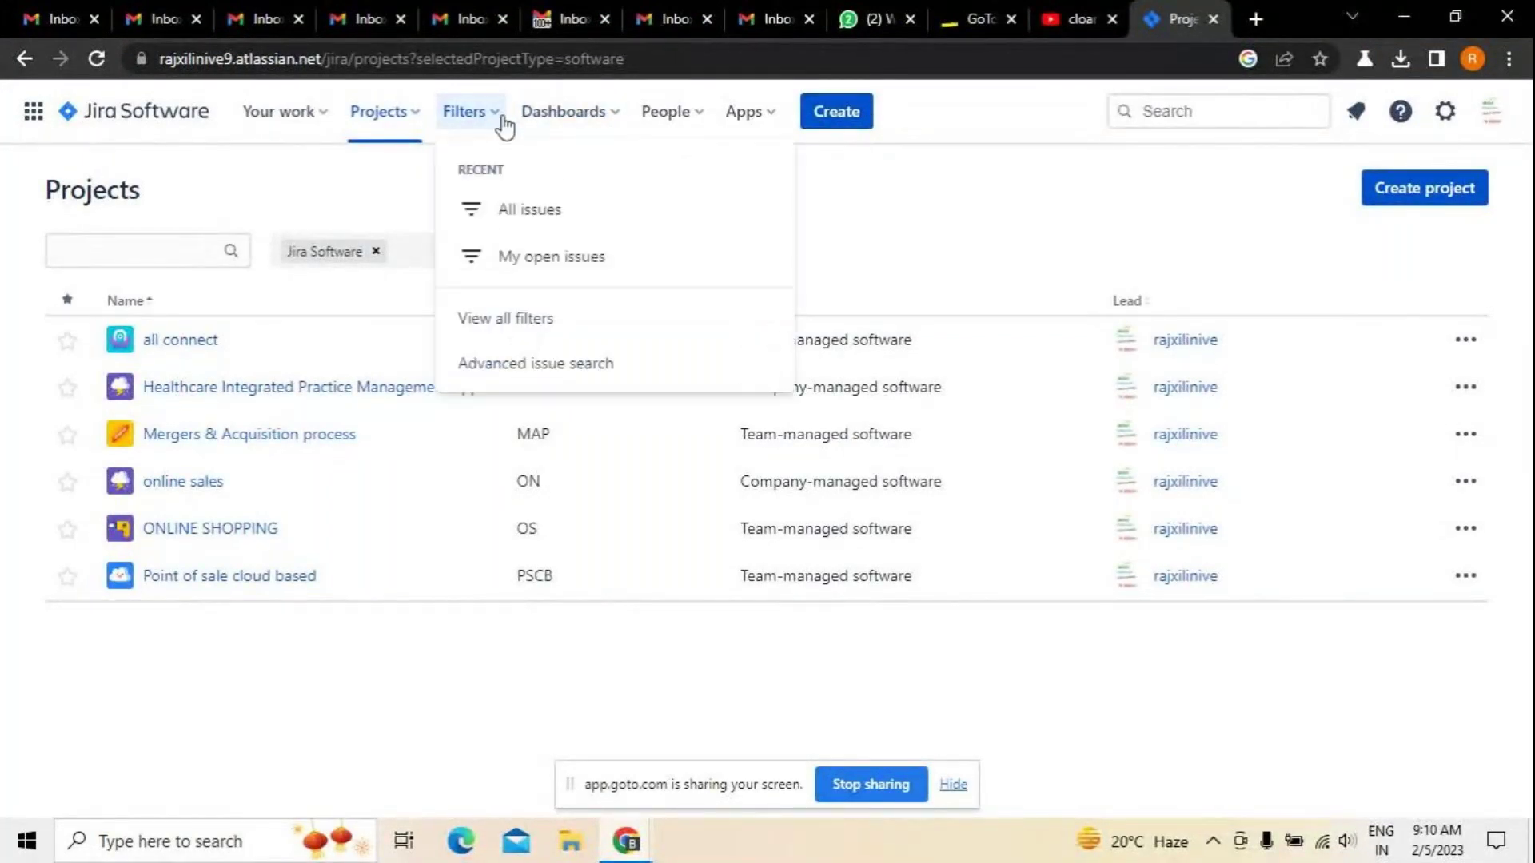
{"action": "left_click", "coordinate": [730, 261]}
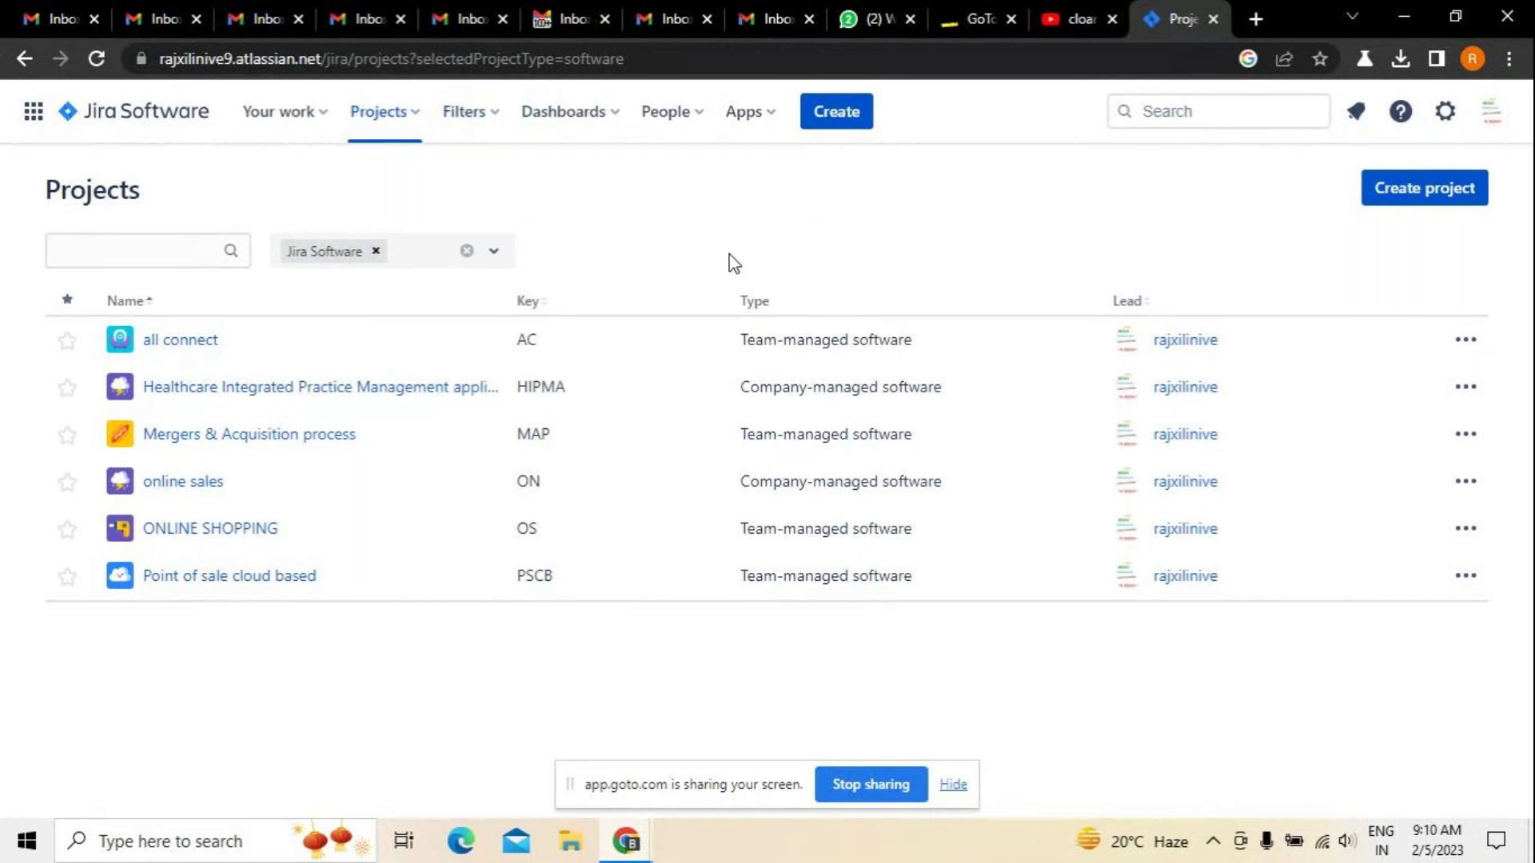
{"action": "left_click", "coordinate": [419, 120]}
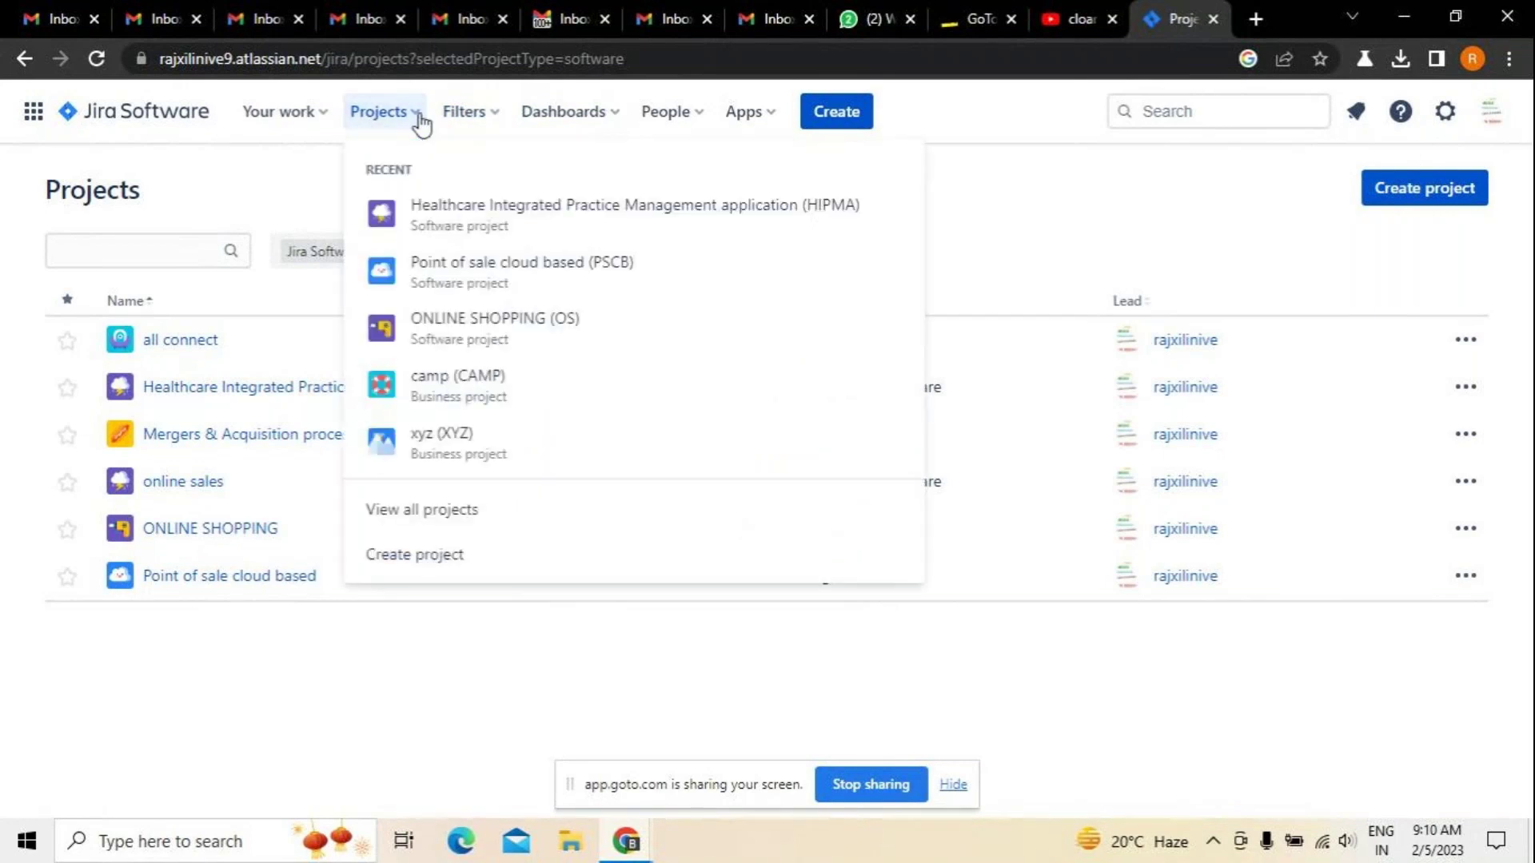
{"action": "left_click", "coordinate": [1005, 187]}
View the installation details of the recommended Zephyr Squad app and dismiss them without starting a trial
{"action": "left_click", "coordinate": [772, 122]}
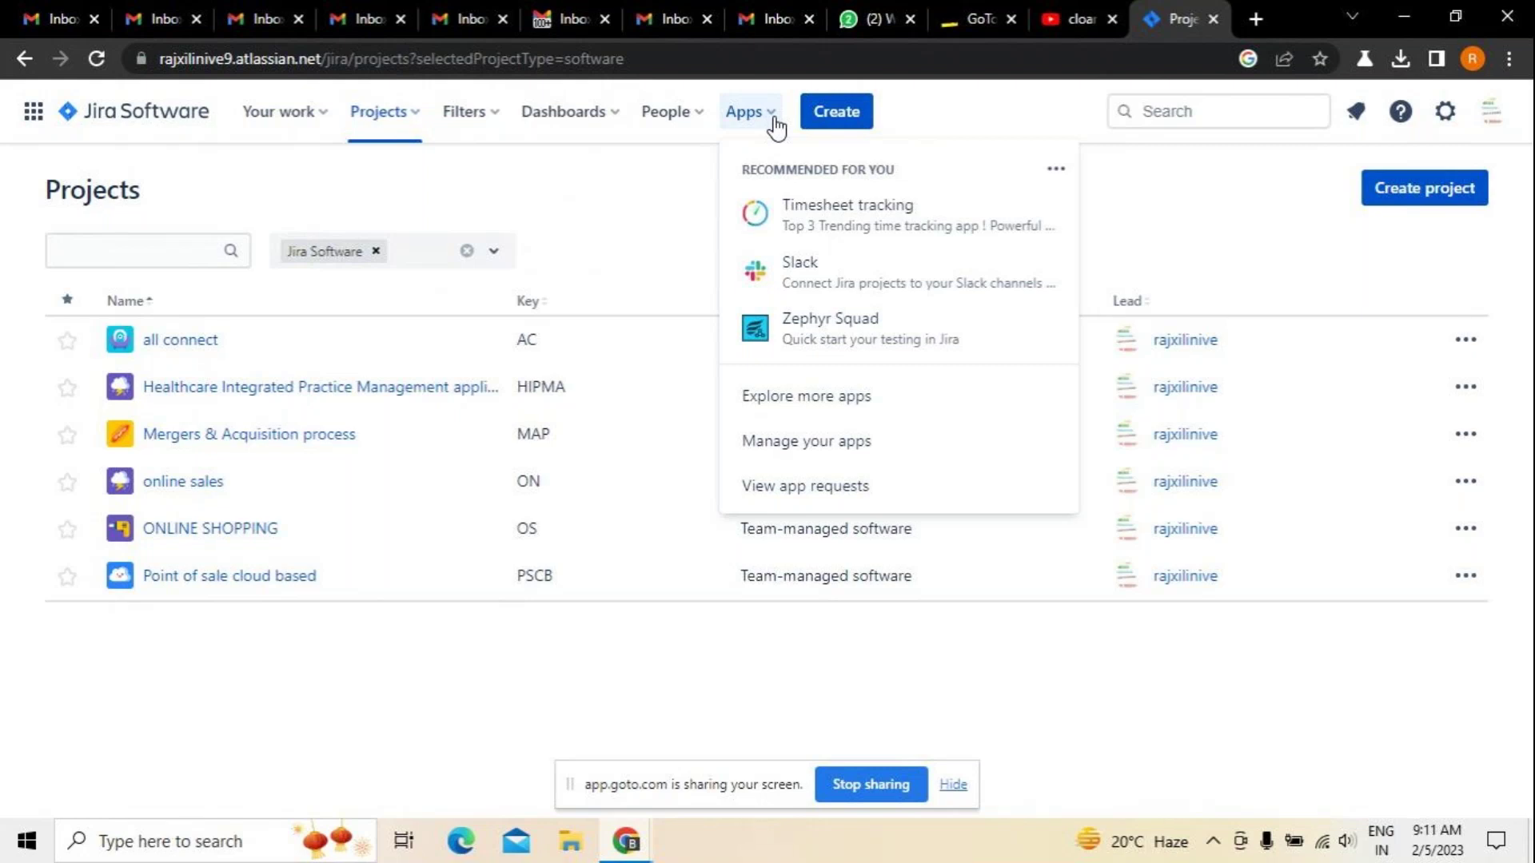
{"action": "left_click", "coordinate": [834, 349]}
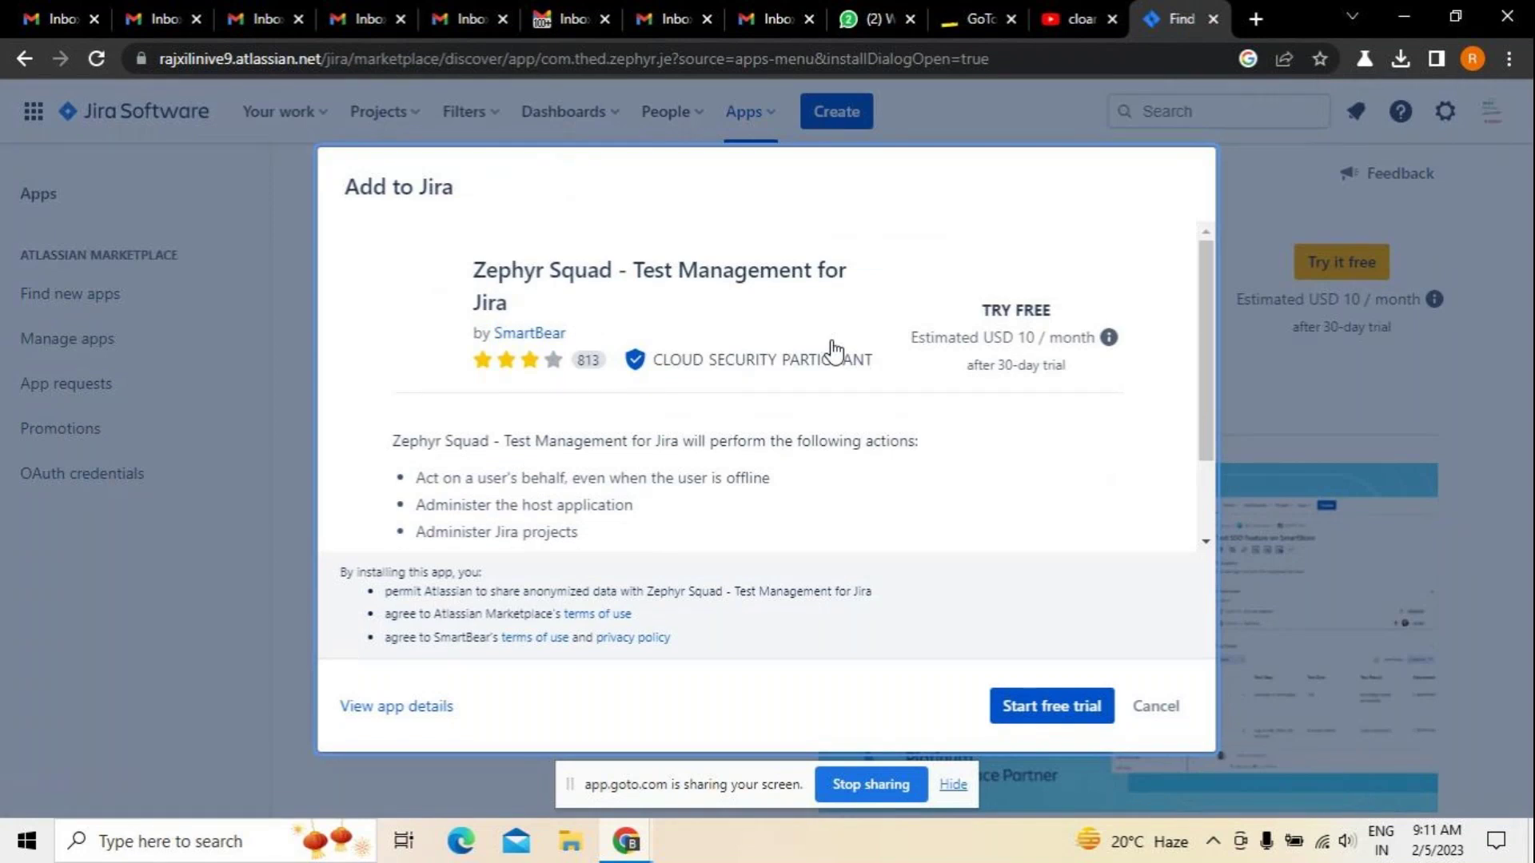
{"action": "left_click", "coordinate": [1154, 710]}
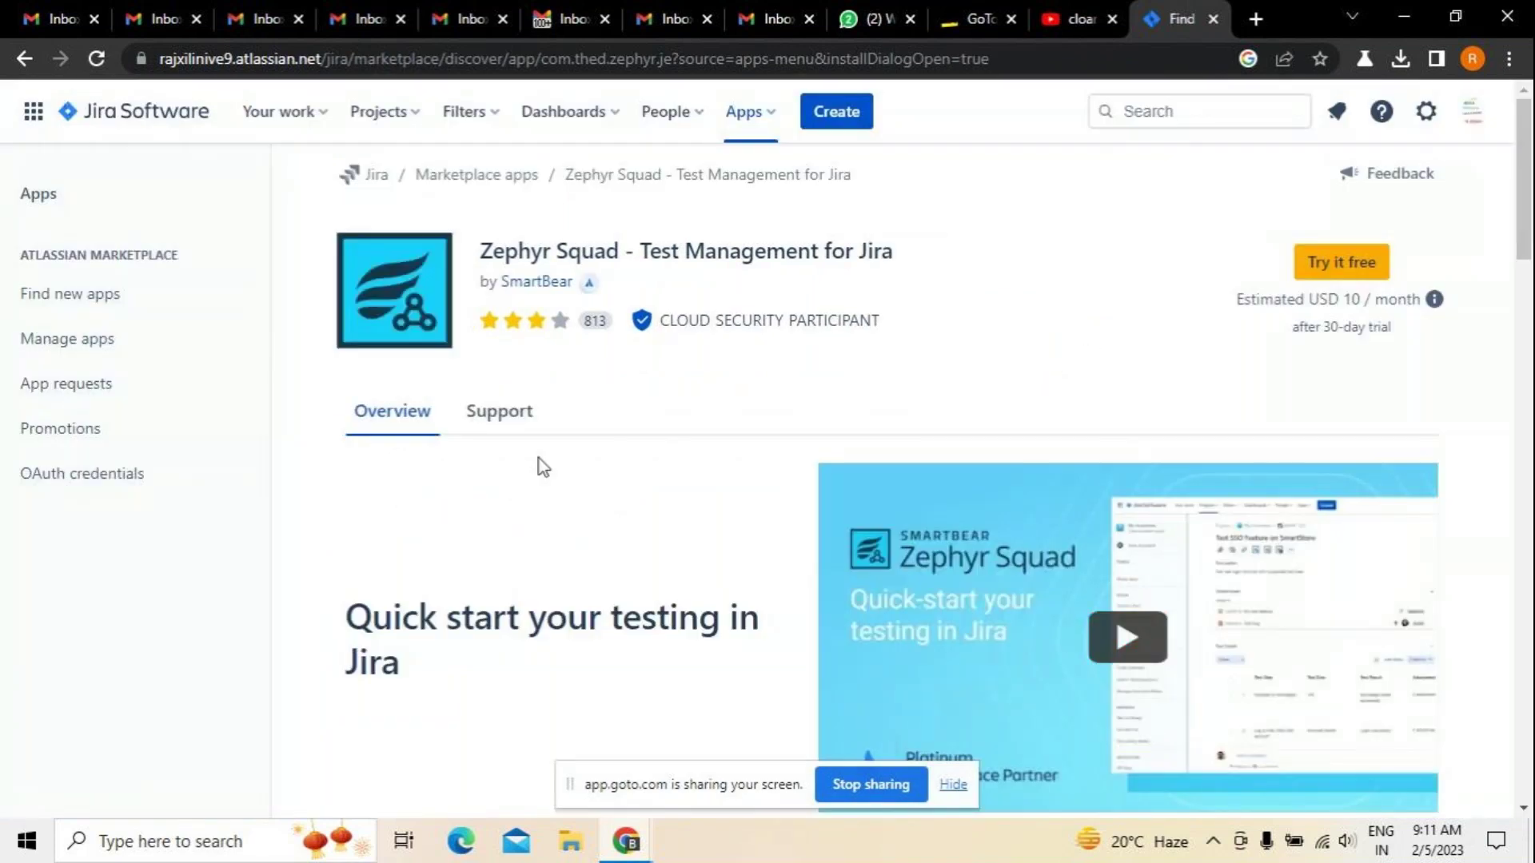
From the camp project, view the installation details of the recommended Timesheet tracking app and dismiss them without starting a trial
{"action": "left_click", "coordinate": [412, 117]}
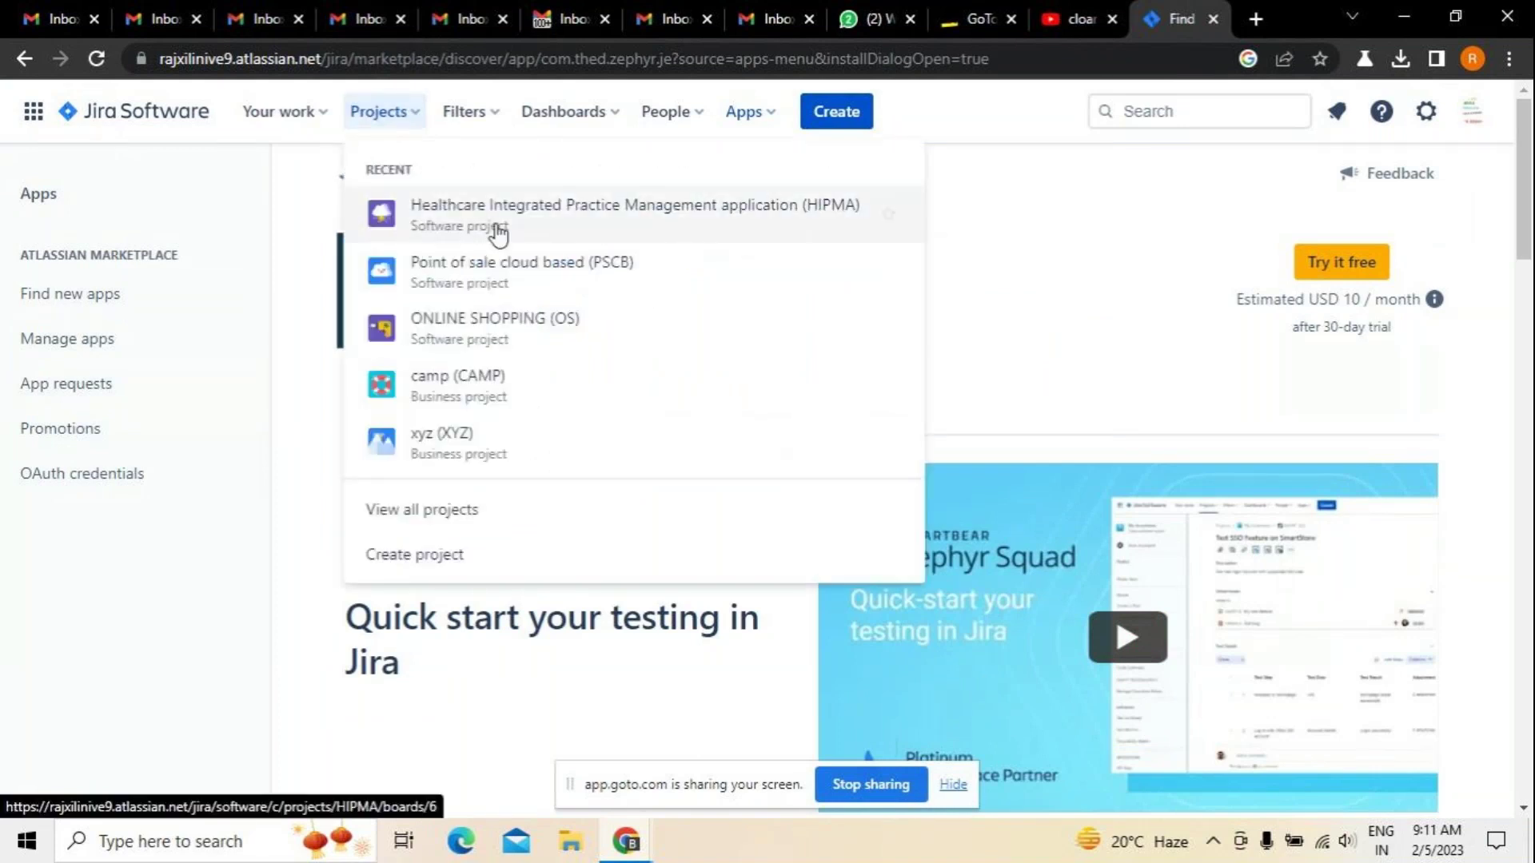
{"action": "left_click", "coordinate": [465, 399]}
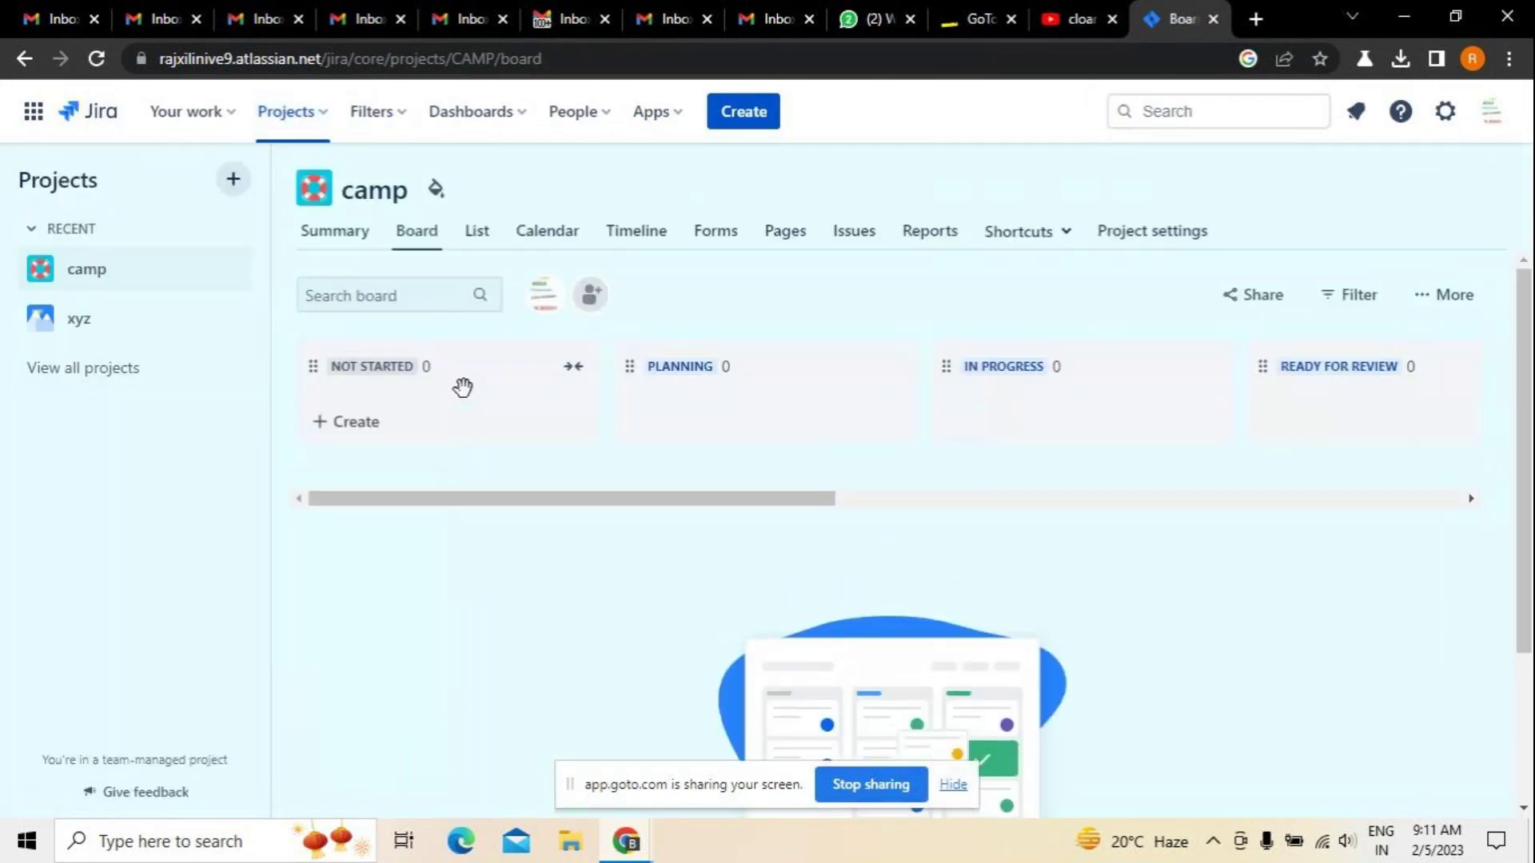
{"action": "left_click", "coordinate": [684, 126]}
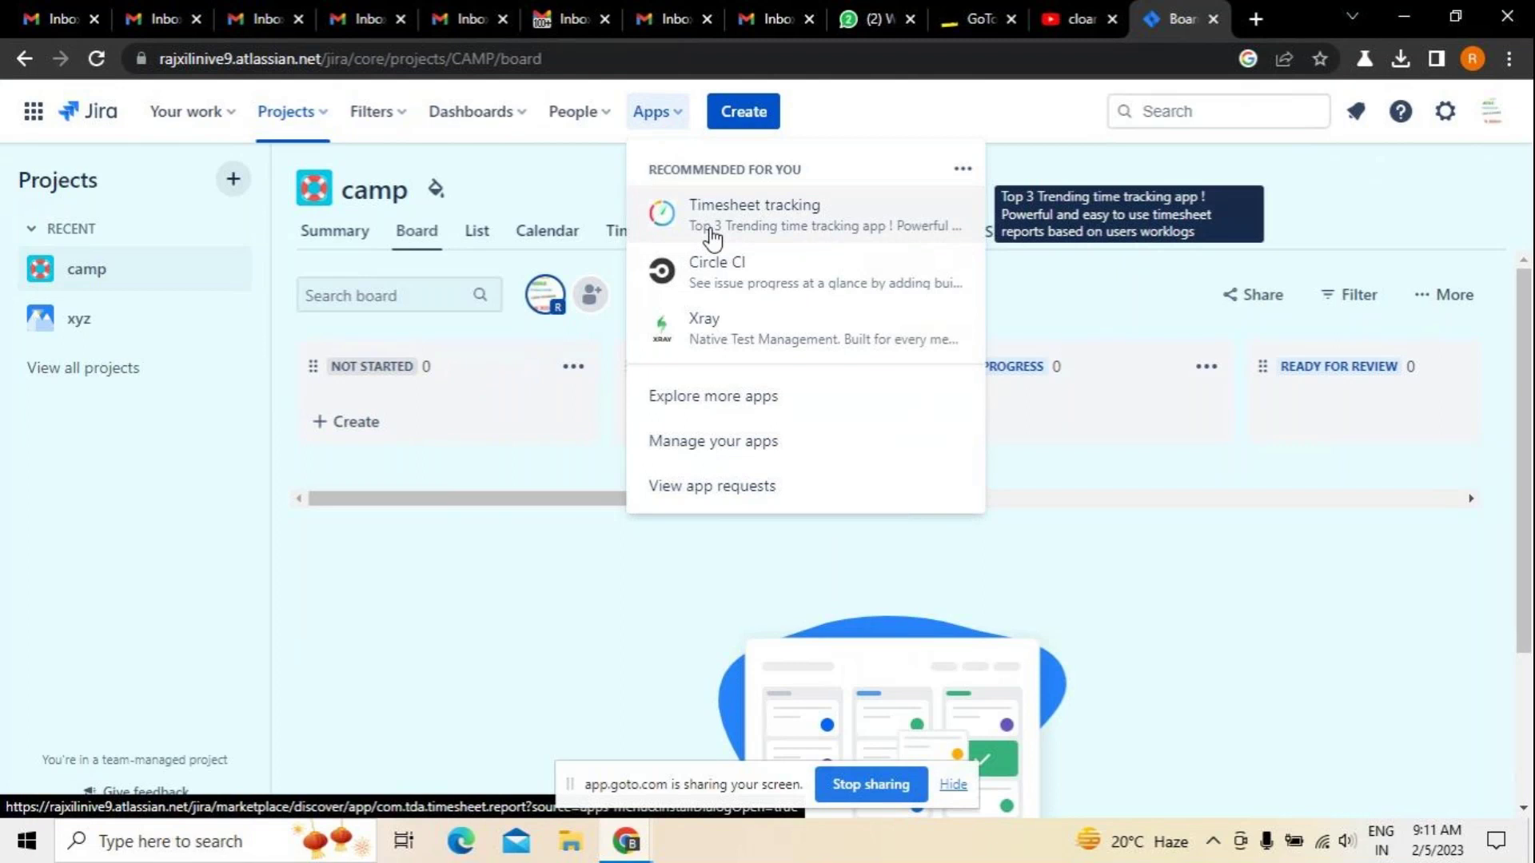
{"action": "left_click", "coordinate": [763, 235]}
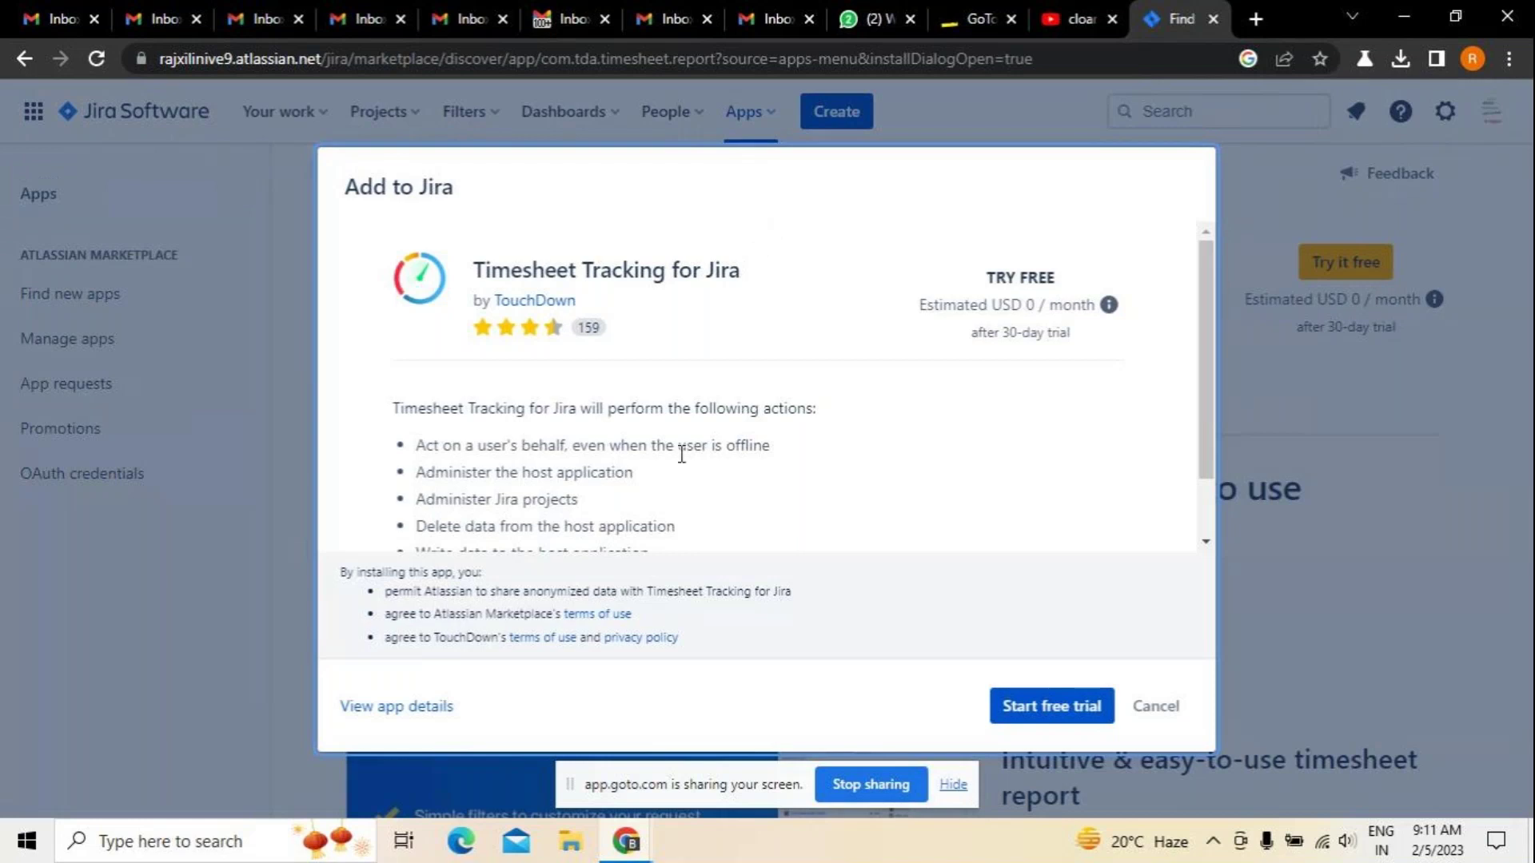
{"action": "left_click", "coordinate": [1165, 708]}
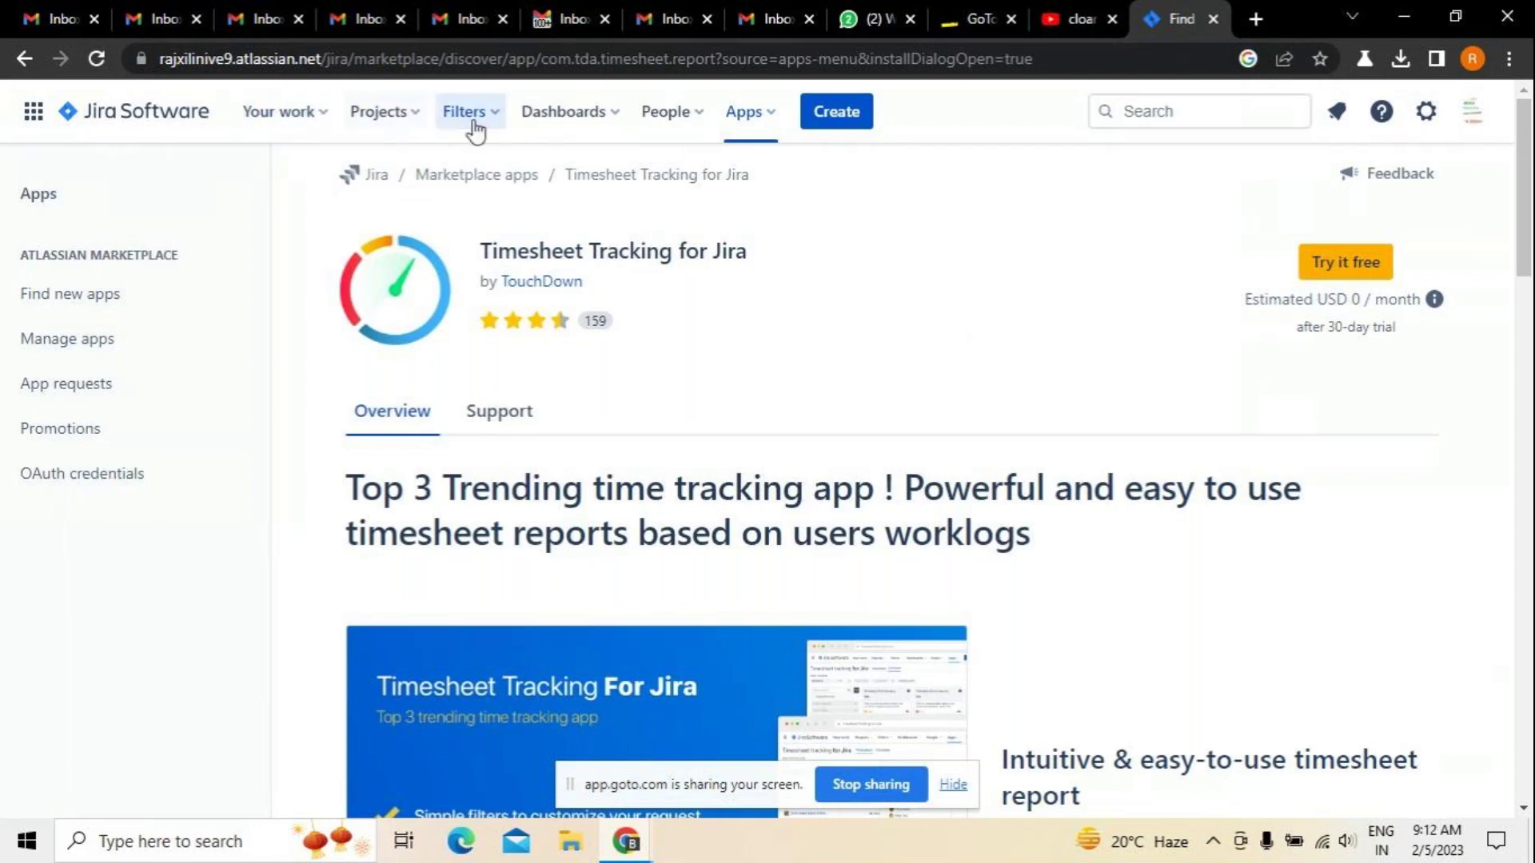
Open the ONLINE SHOPPING project and display its roadmap
{"action": "left_click", "coordinate": [410, 124]}
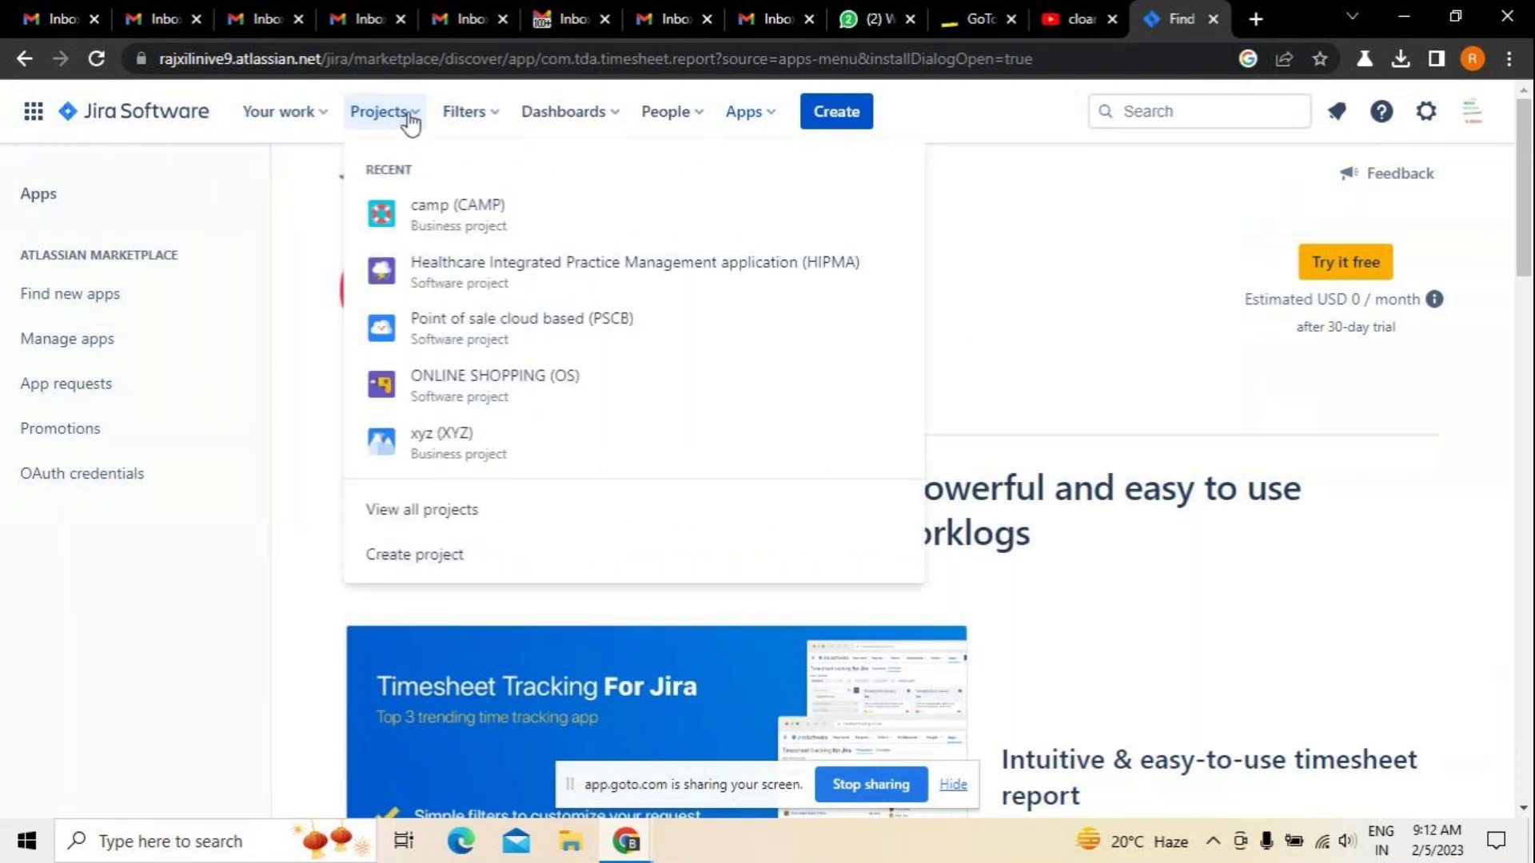
{"action": "left_click", "coordinate": [448, 395]}
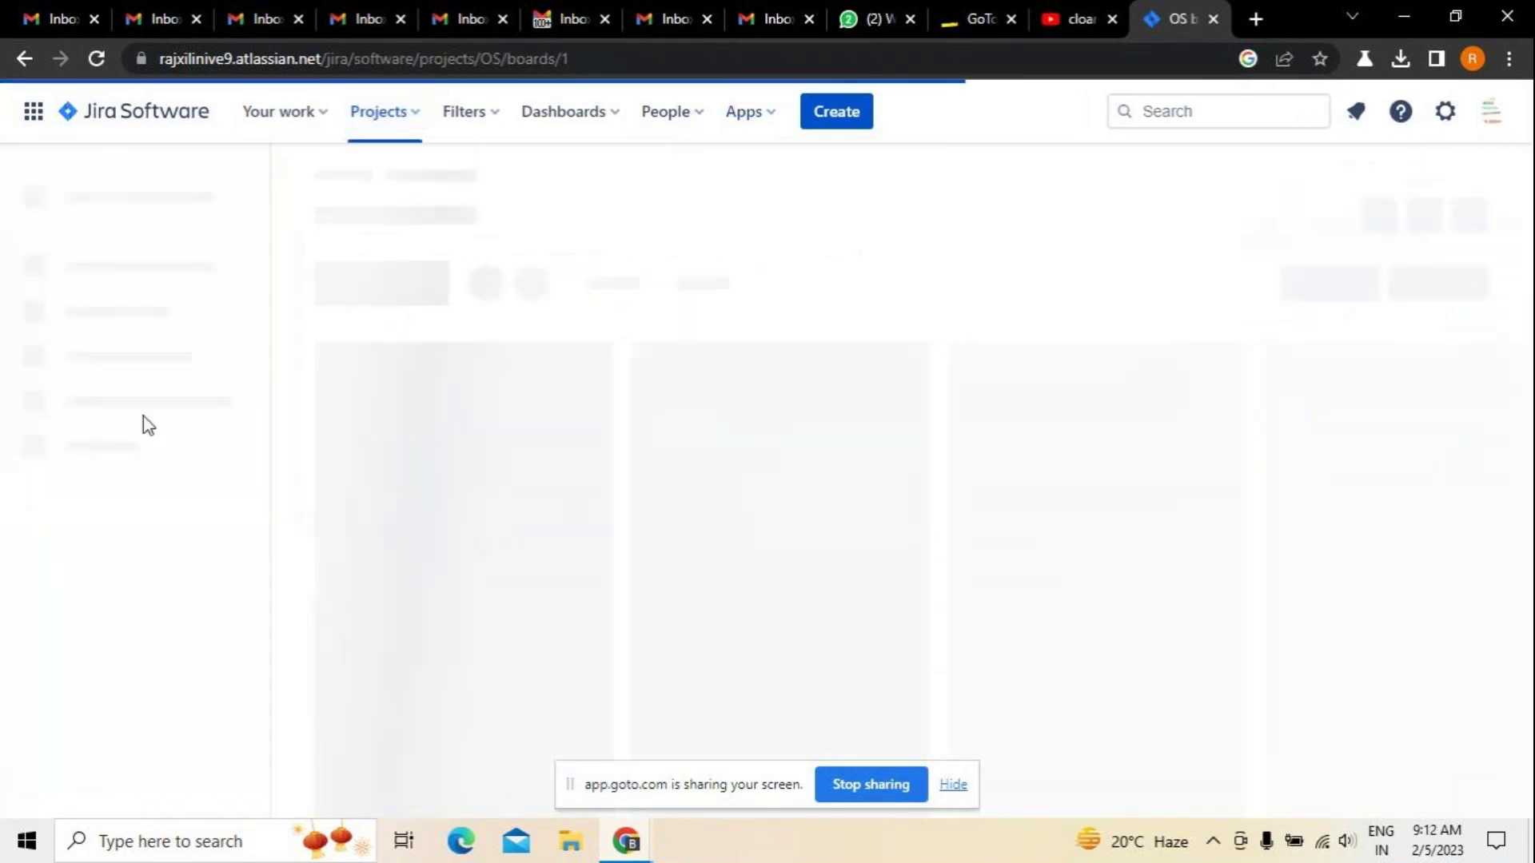
{"action": "left_click", "coordinate": [141, 314]}
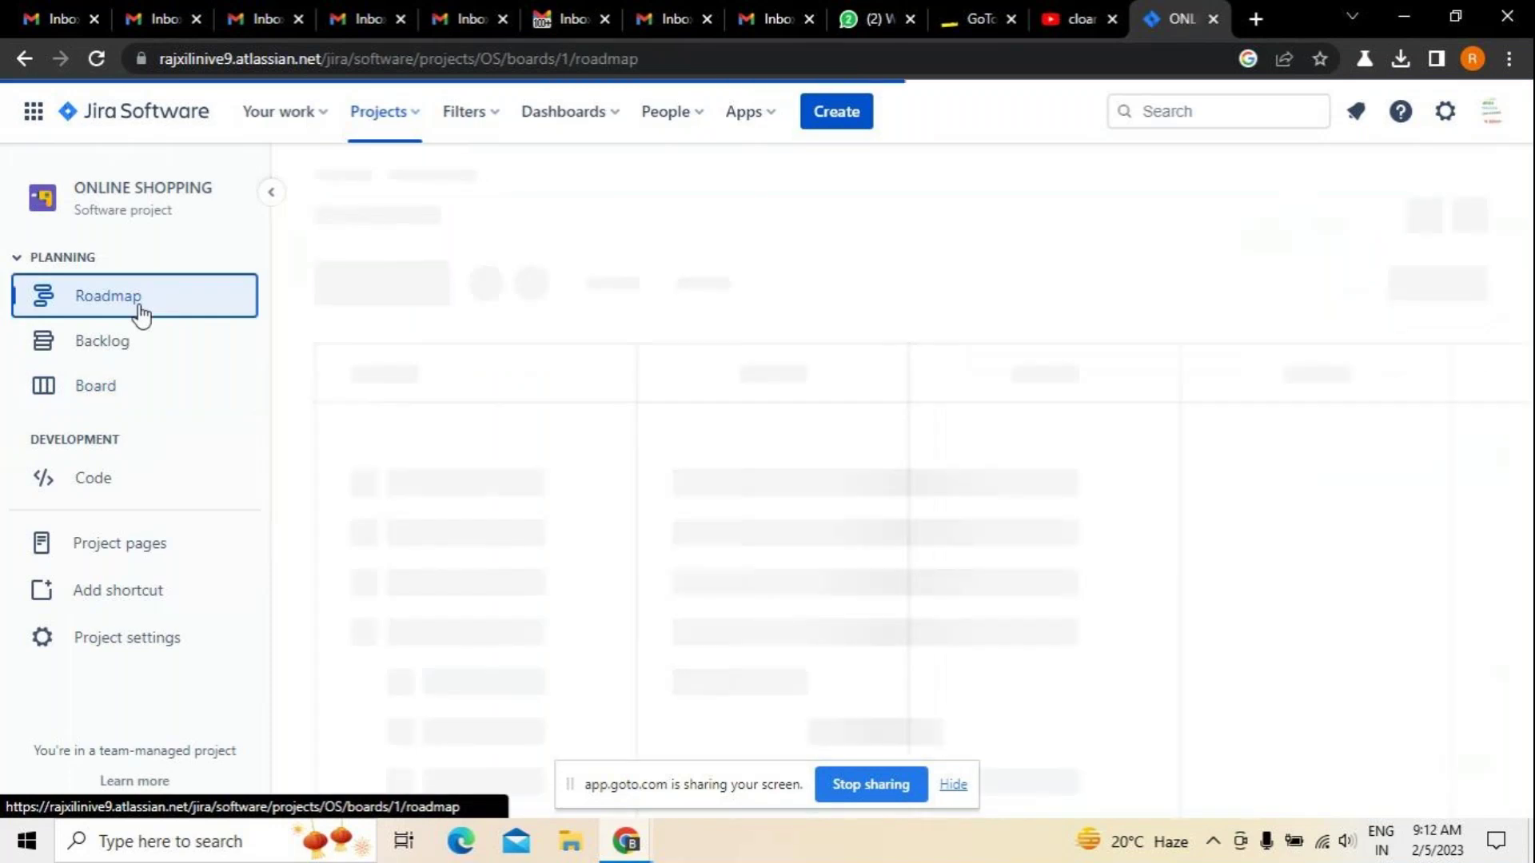
Open the Features page in the ONLINE SHOPPING project's settings
{"action": "left_click", "coordinate": [124, 637]}
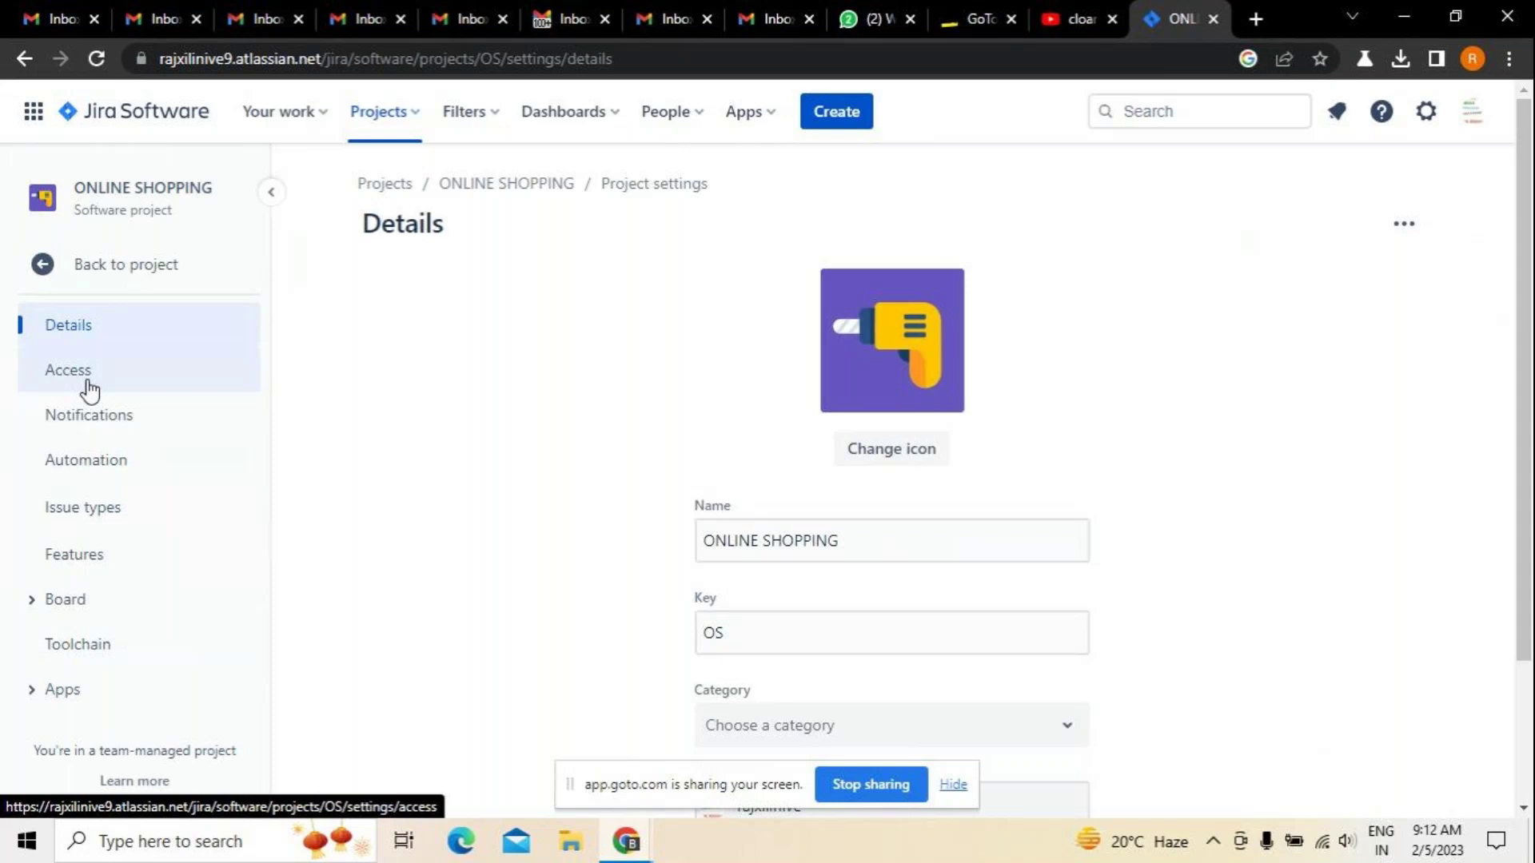
{"action": "left_click", "coordinate": [84, 555]}
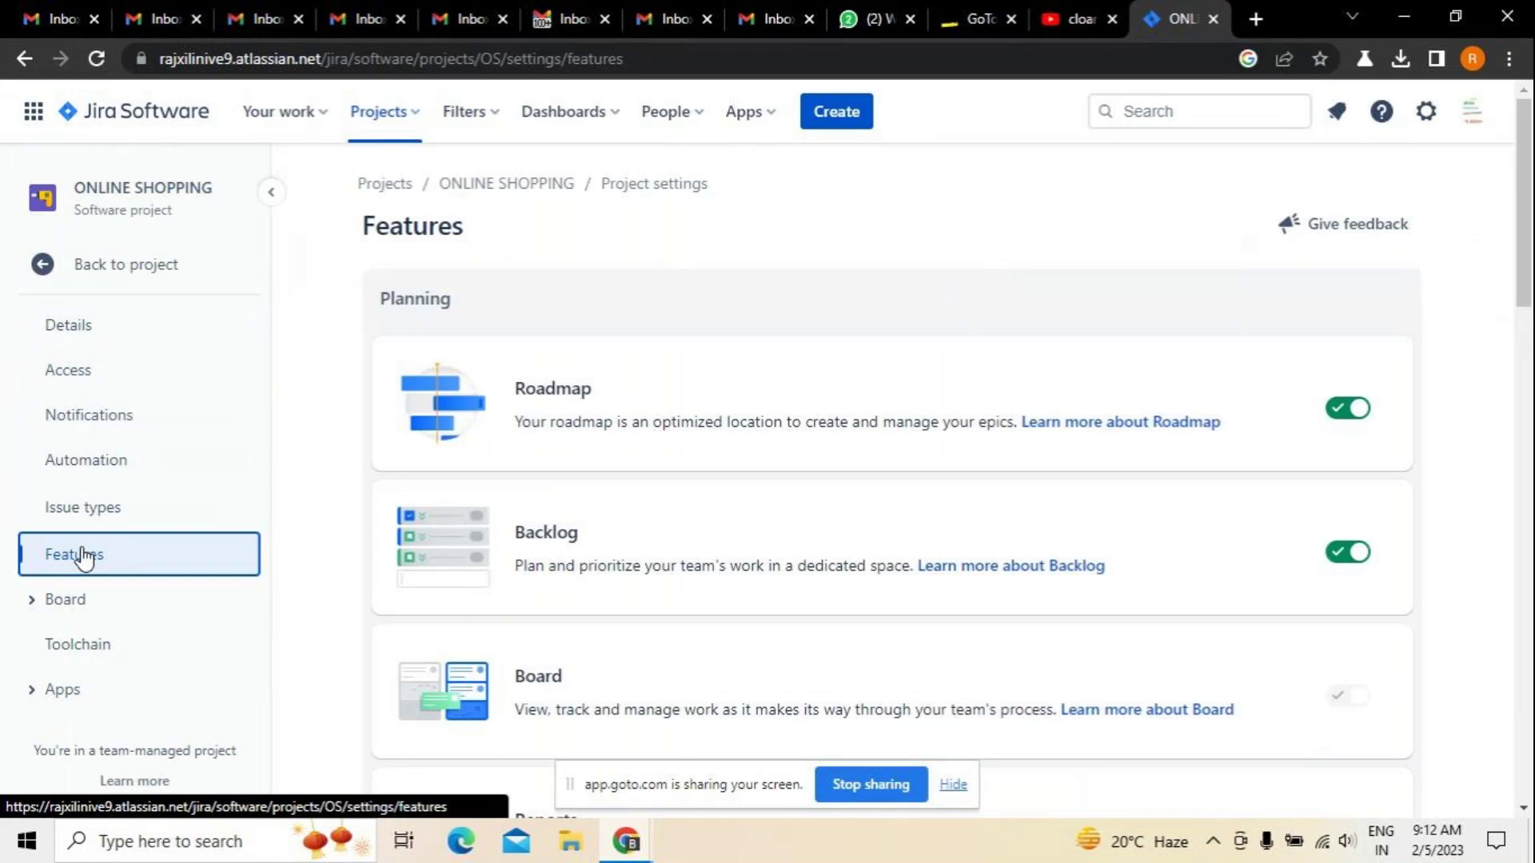
{"action": "scroll", "coordinate": [891, 228], "scroll_direction": "down", "scroll_amount": 1}
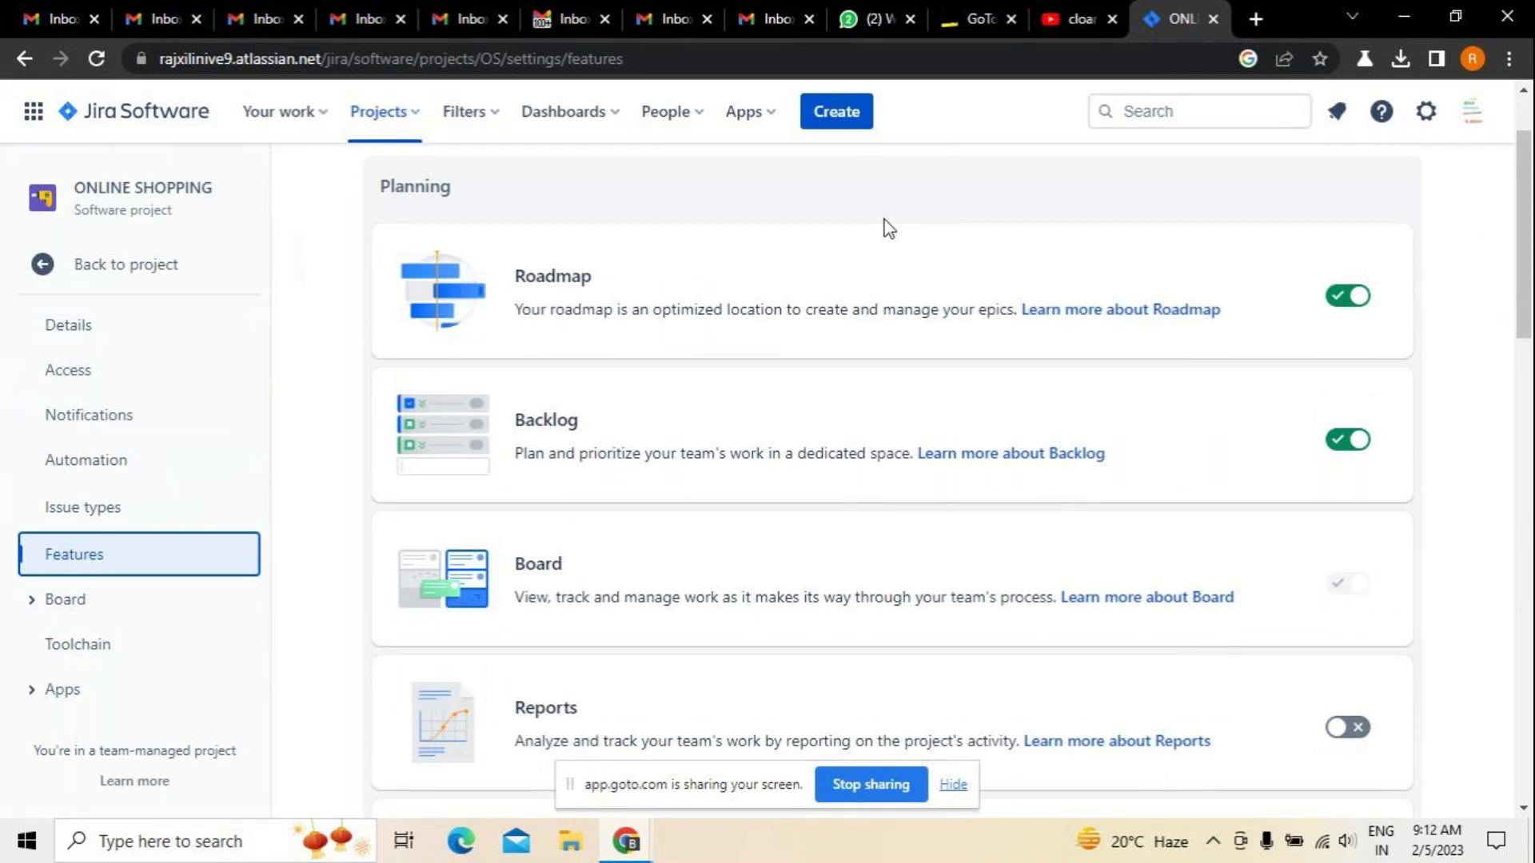
{"action": "left_click", "coordinate": [624, 849]}
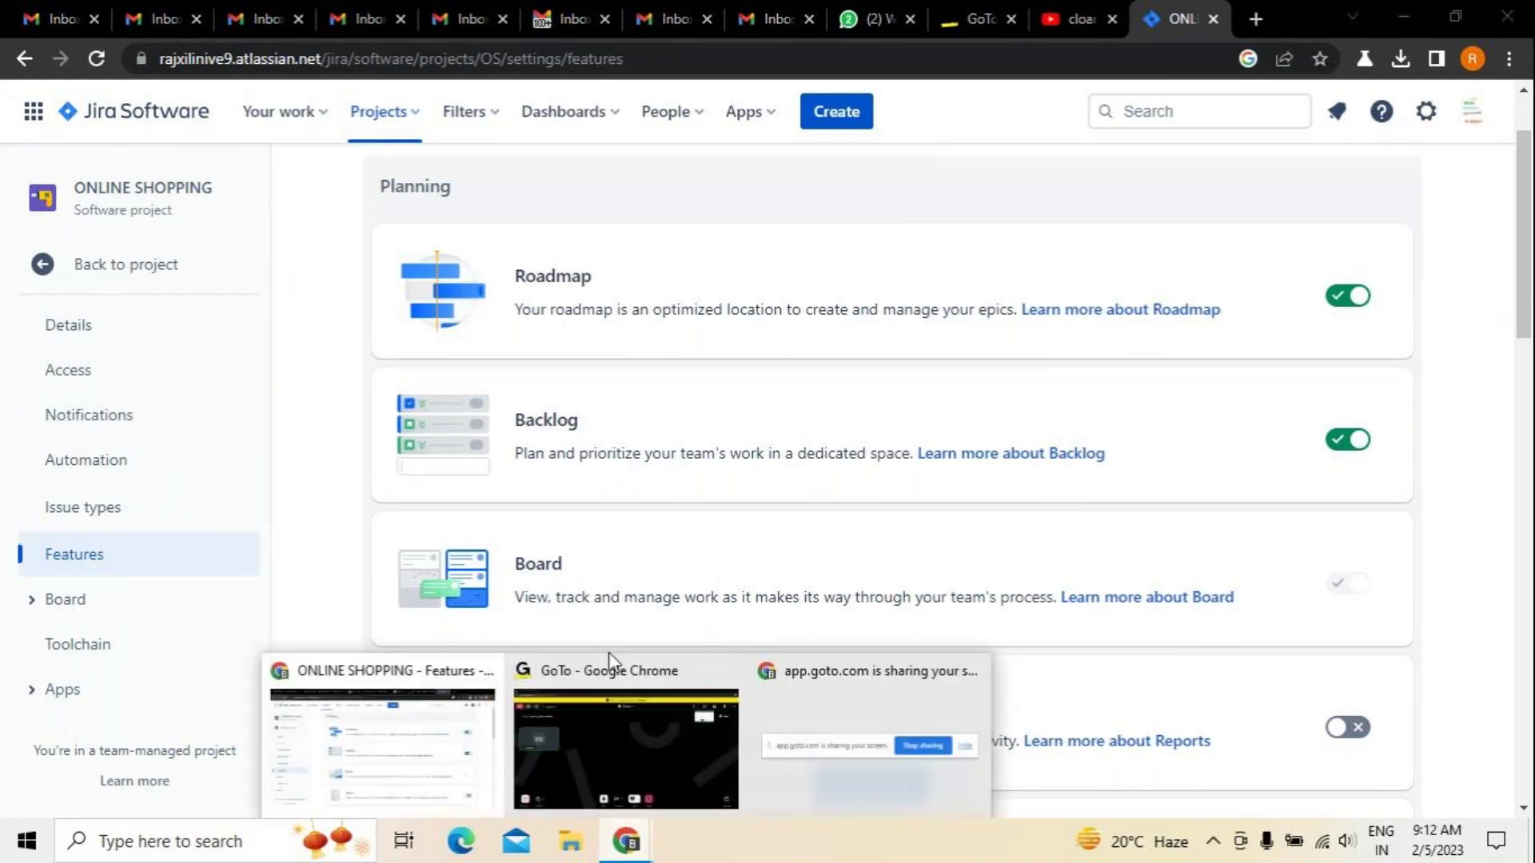
{"action": "left_click", "coordinate": [609, 670]}
{"action": "mouse_move", "coordinate": [626, 841]}
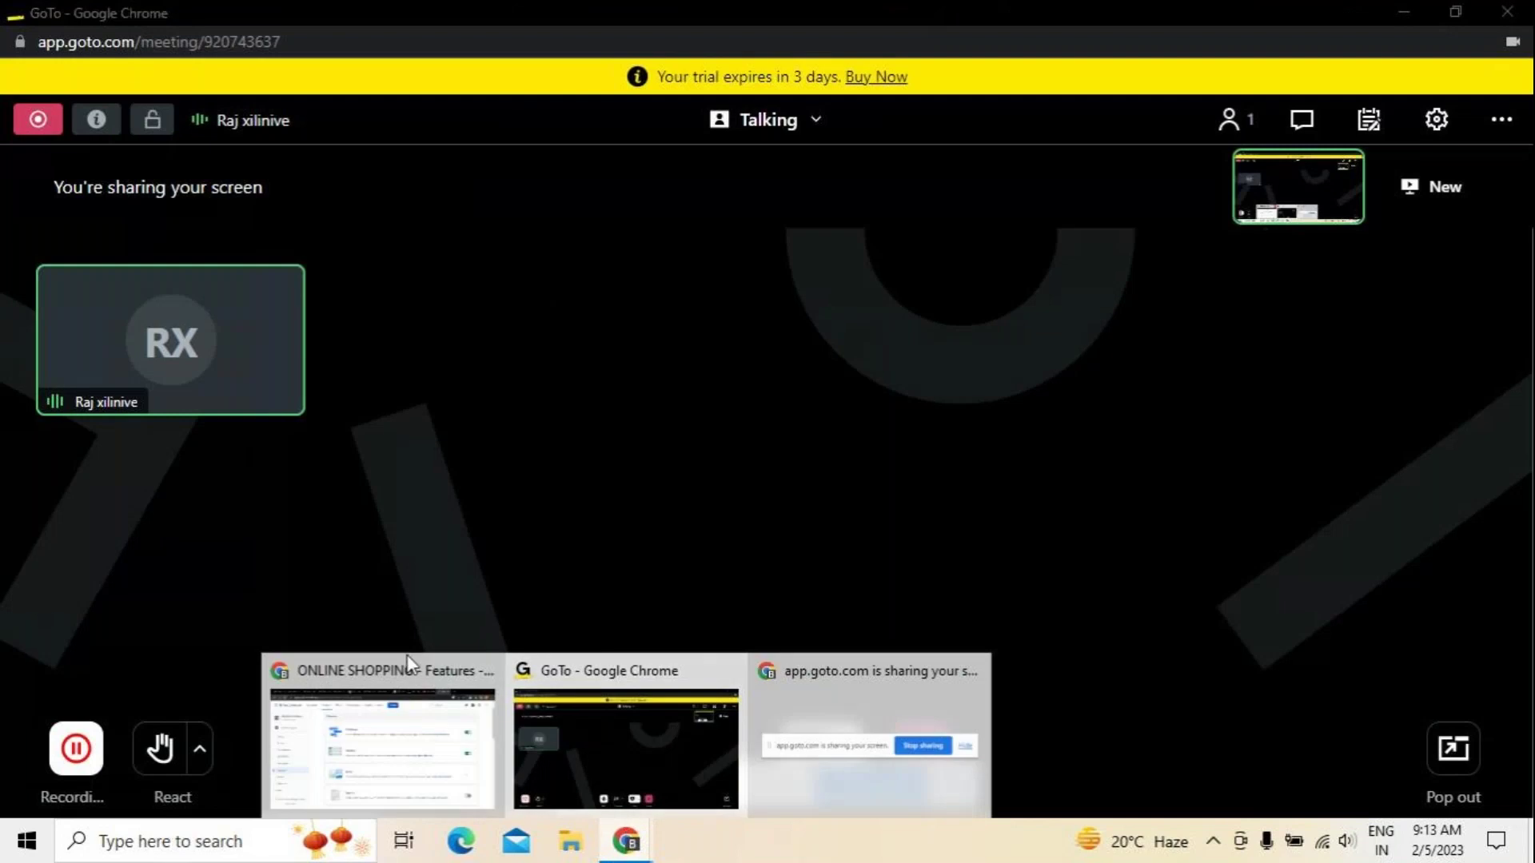
{"action": "left_click", "coordinate": [407, 675]}
Enable the Reports feature for the ONLINE SHOPPING project
{"action": "scroll", "coordinate": [847, 443], "scroll_direction": "down", "scroll_amount": 3}
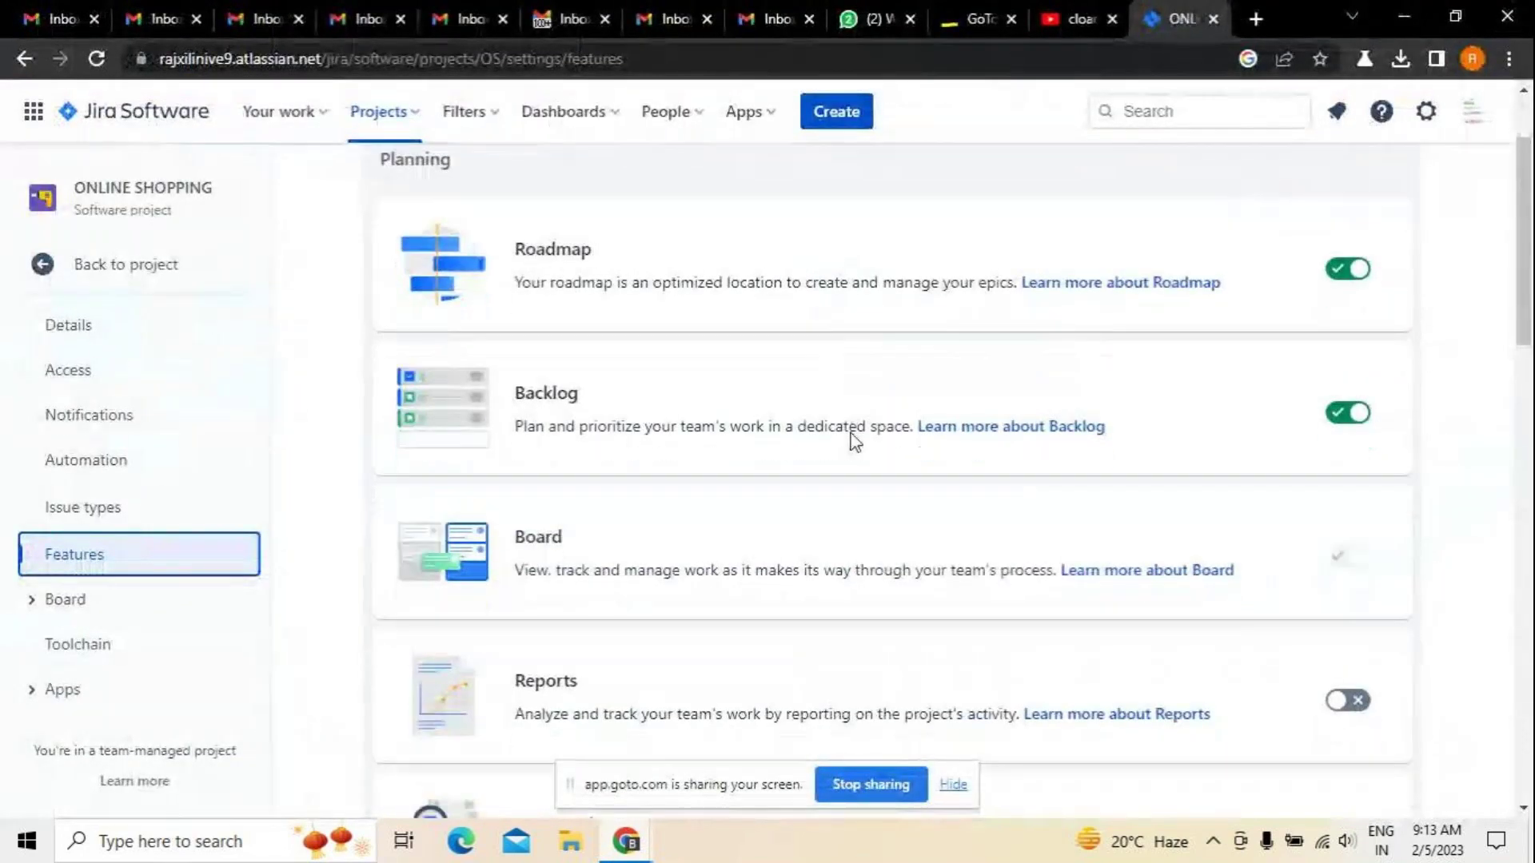
{"action": "scroll", "coordinate": [854, 442], "scroll_direction": "down", "scroll_amount": 1}
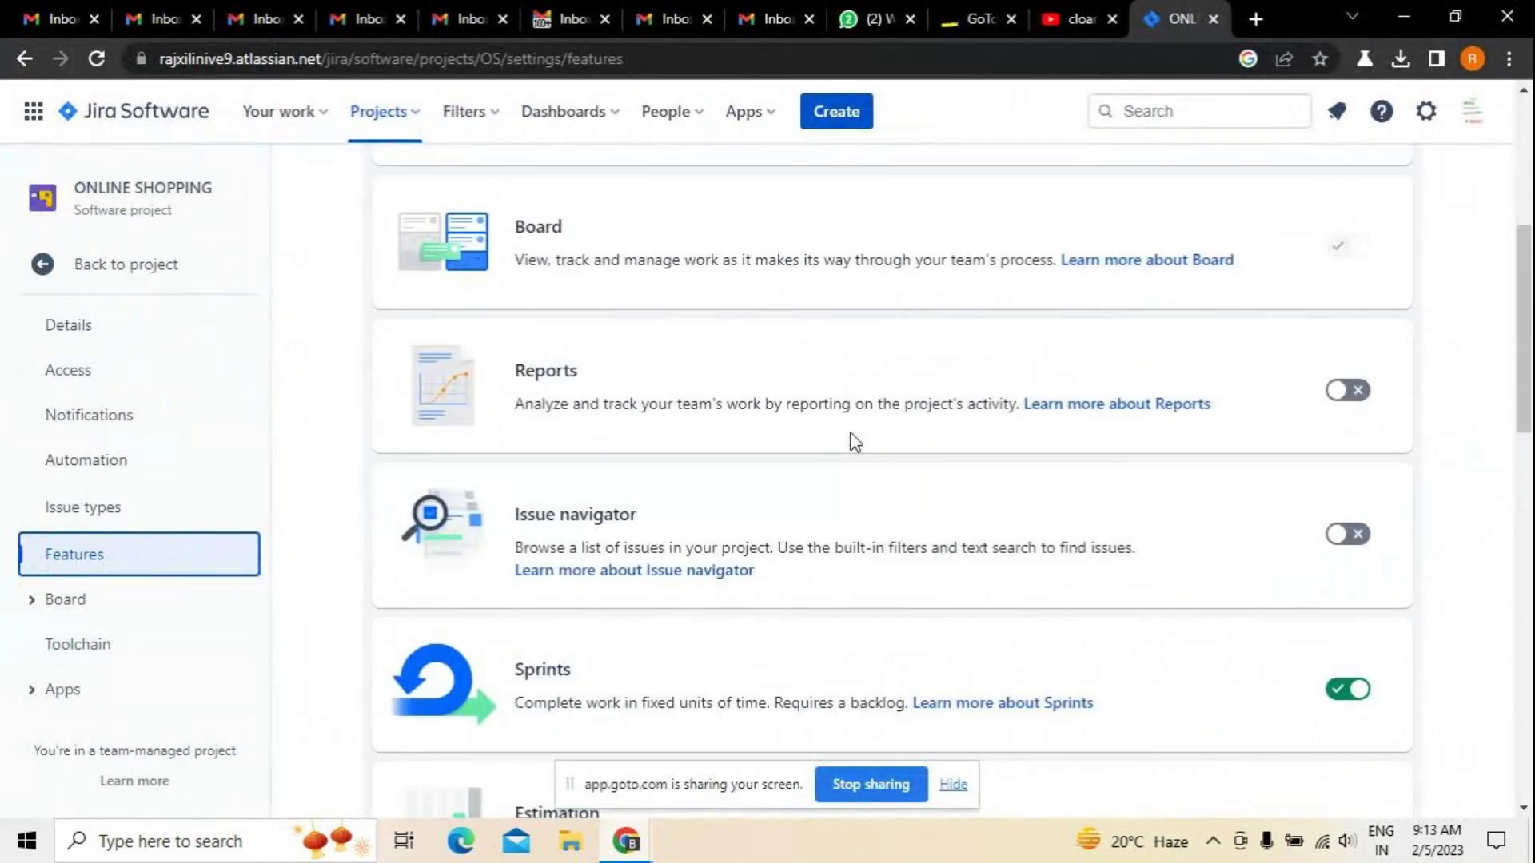
{"action": "left_click", "coordinate": [1351, 391]}
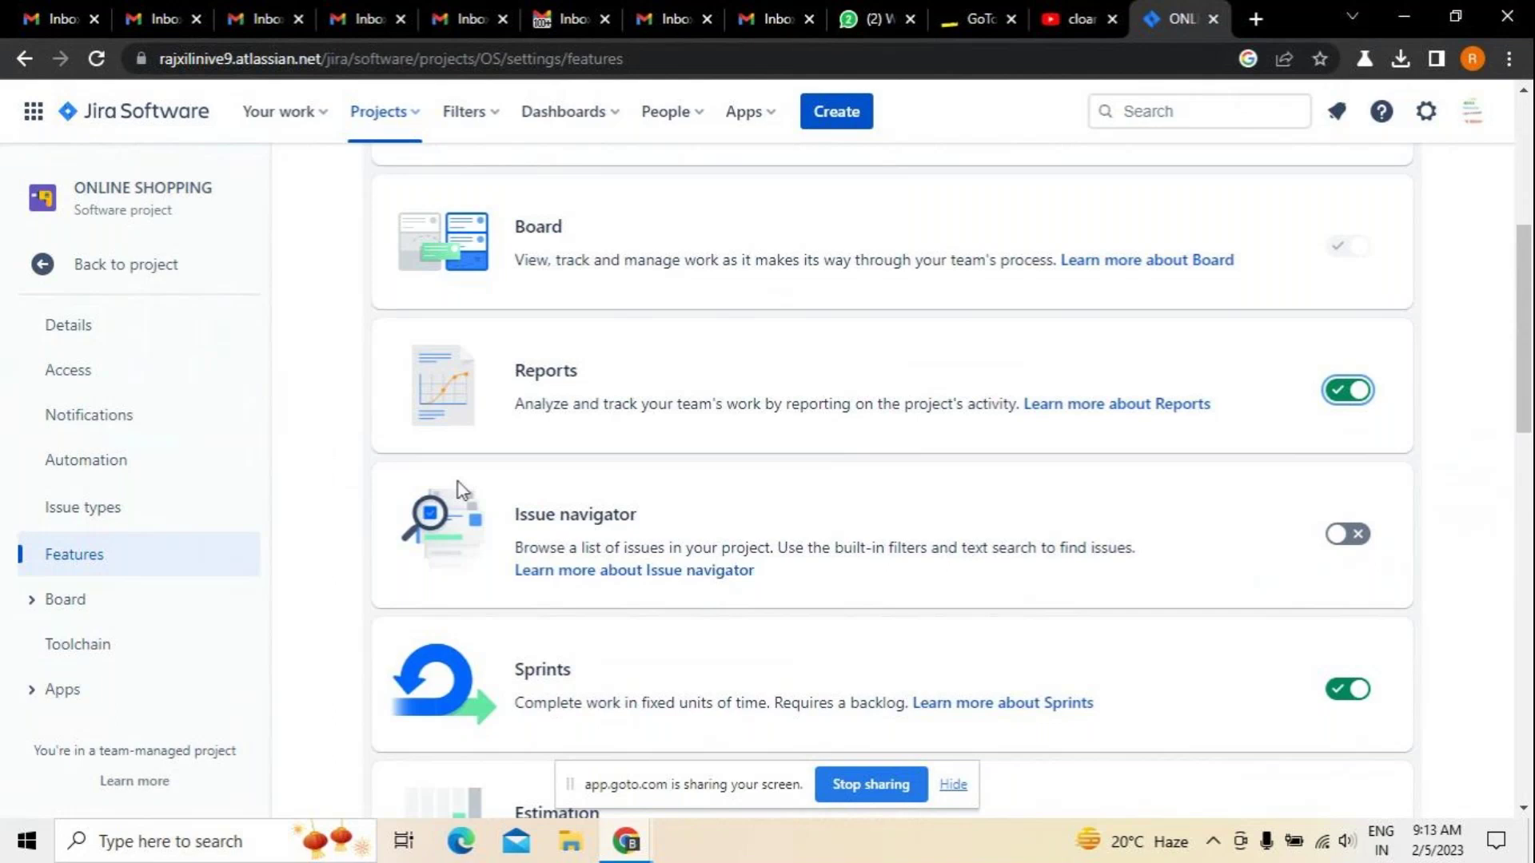
Examine the columns and statuses configured for the ONLINE SHOPPING board
{"action": "left_click", "coordinate": [61, 618]}
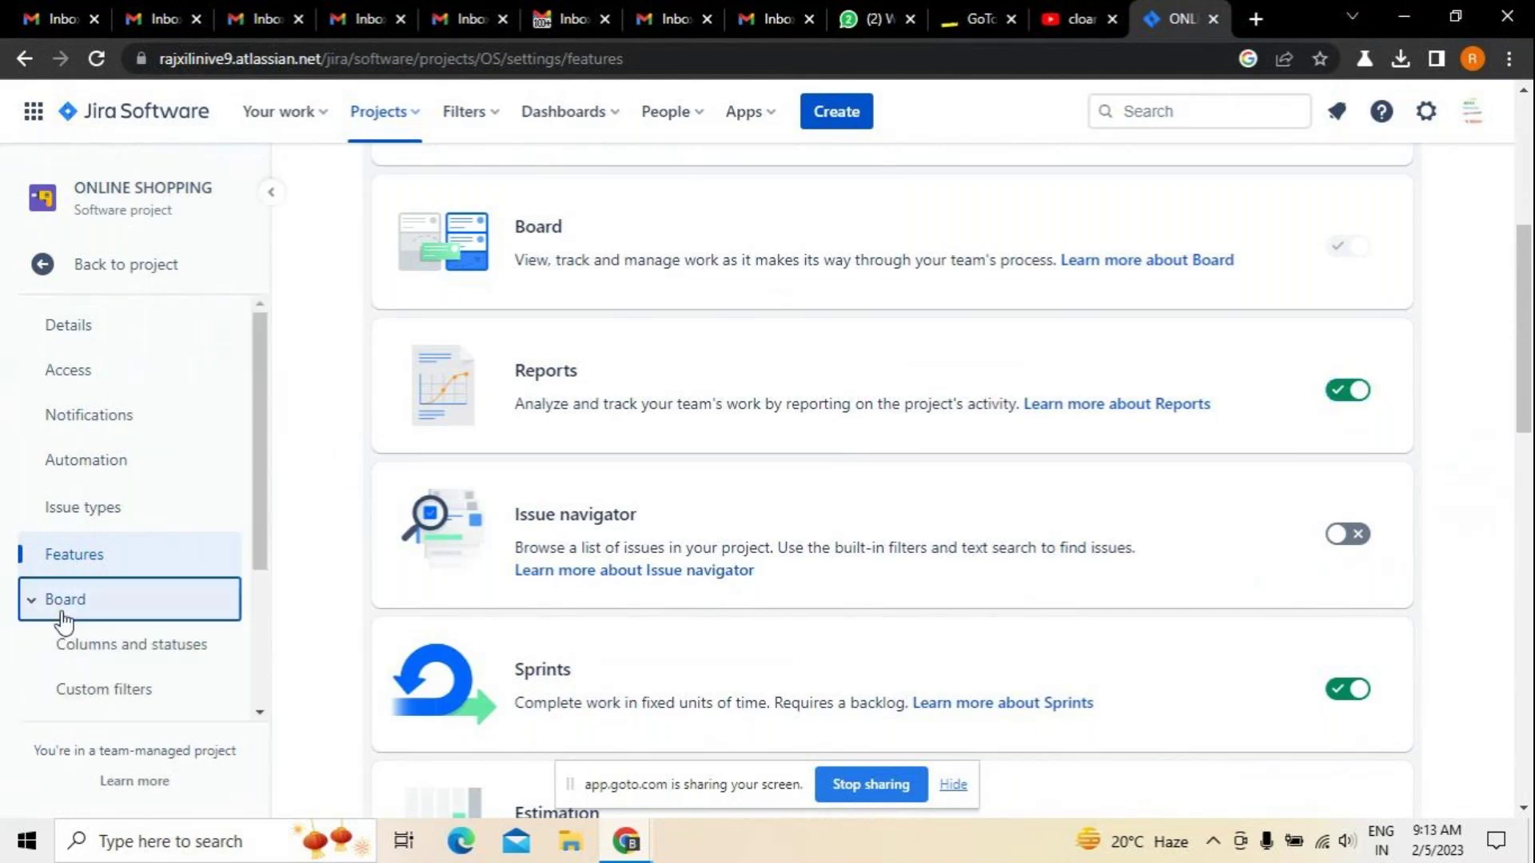
{"action": "left_click", "coordinate": [174, 649]}
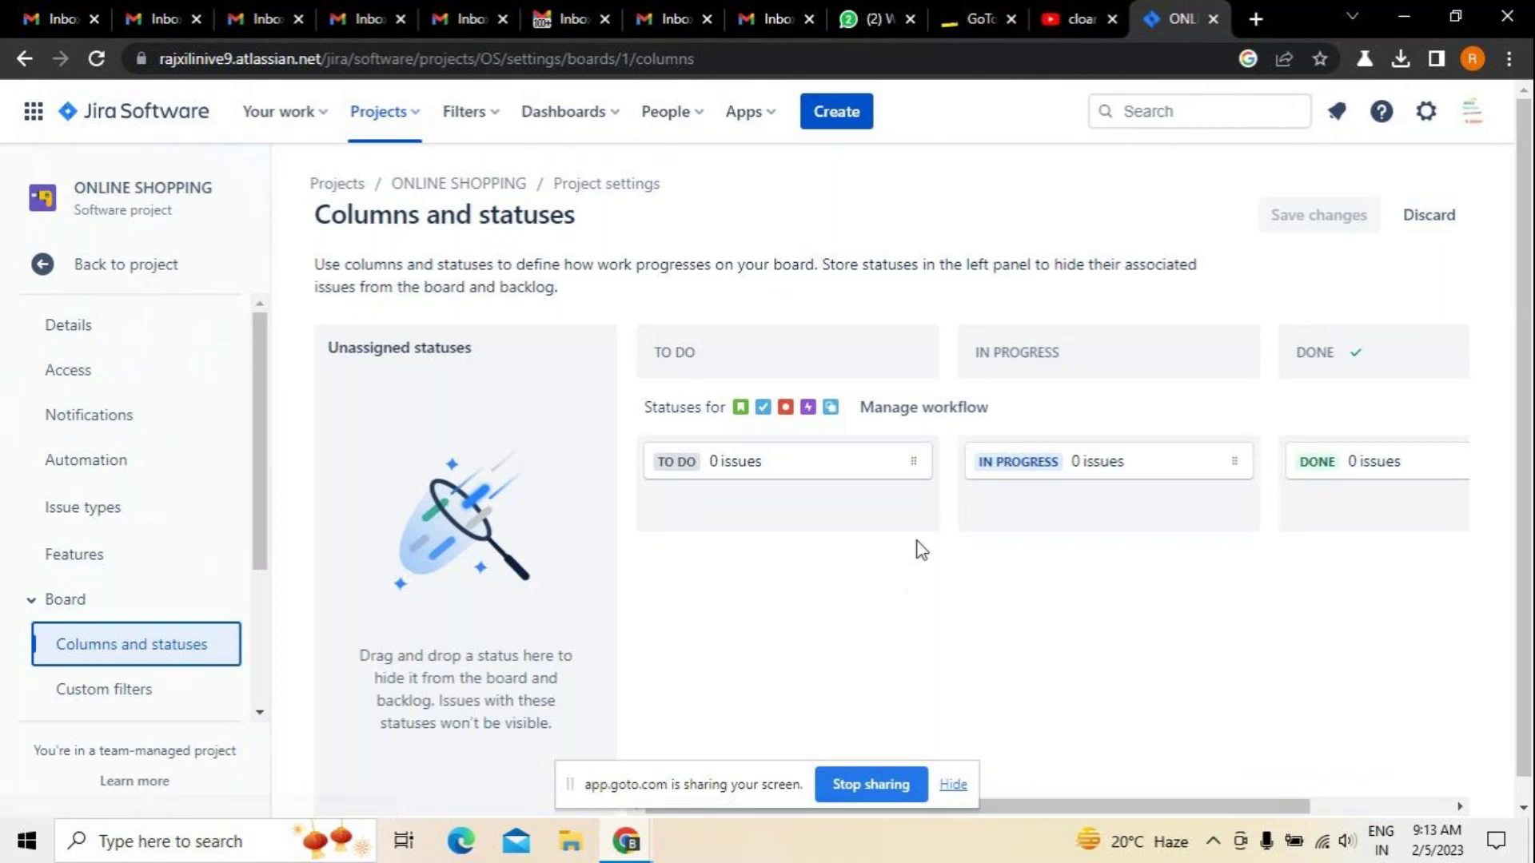
{"action": "scroll", "coordinate": [919, 549], "scroll_direction": "down", "scroll_amount": 1}
{"action": "scroll", "coordinate": [919, 550], "scroll_direction": "up", "scroll_amount": 1}
{"action": "mouse_move", "coordinate": [700, 376]}
Start a new custom filter for the board and name it resolution
{"action": "left_click", "coordinate": [257, 711]}
{"action": "left_click", "coordinate": [258, 714]}
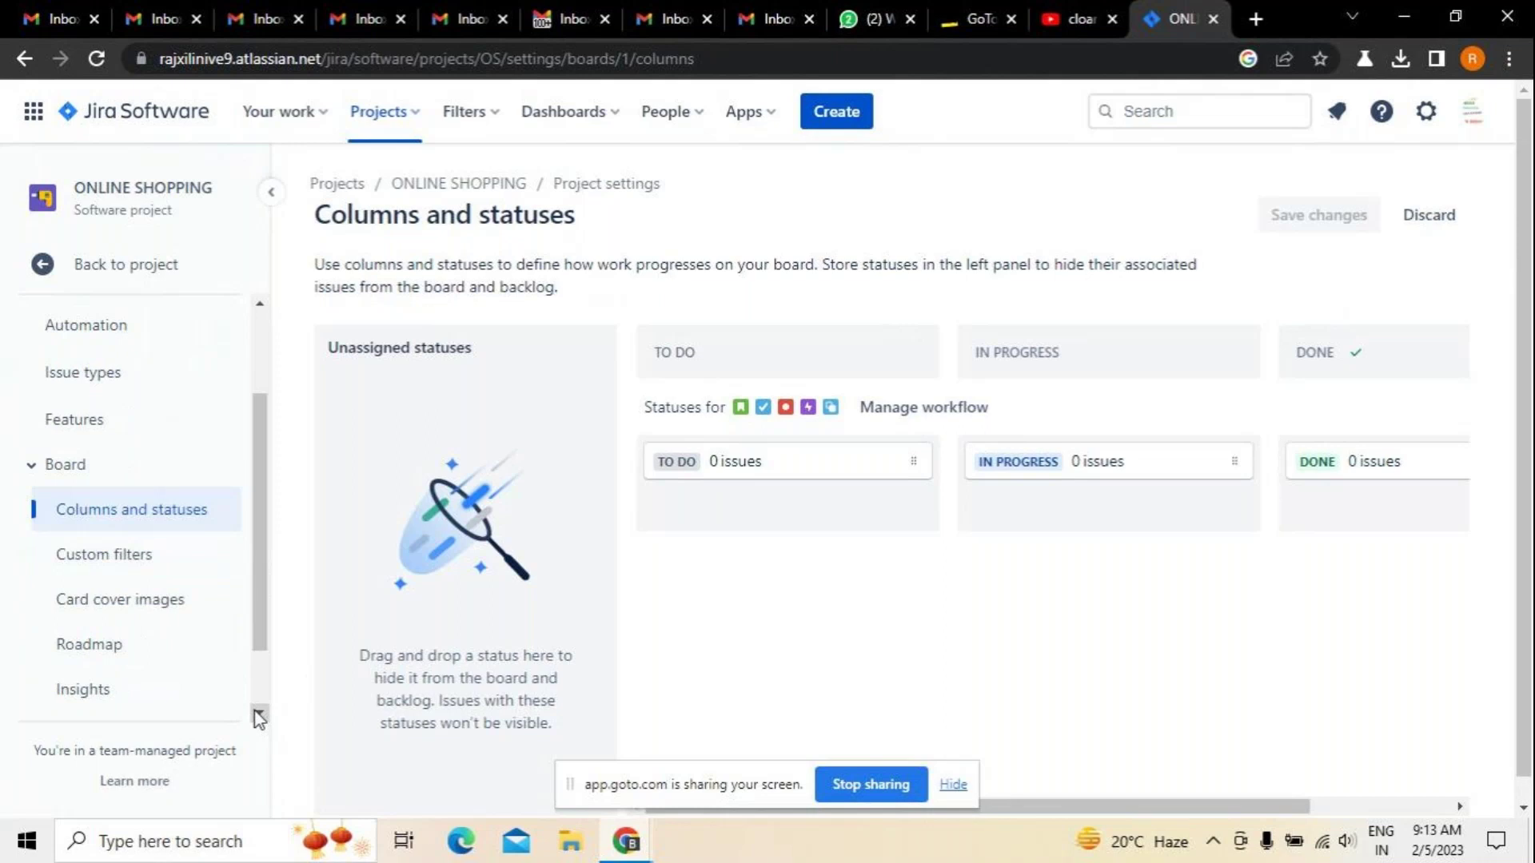
{"action": "left_click", "coordinate": [95, 566]}
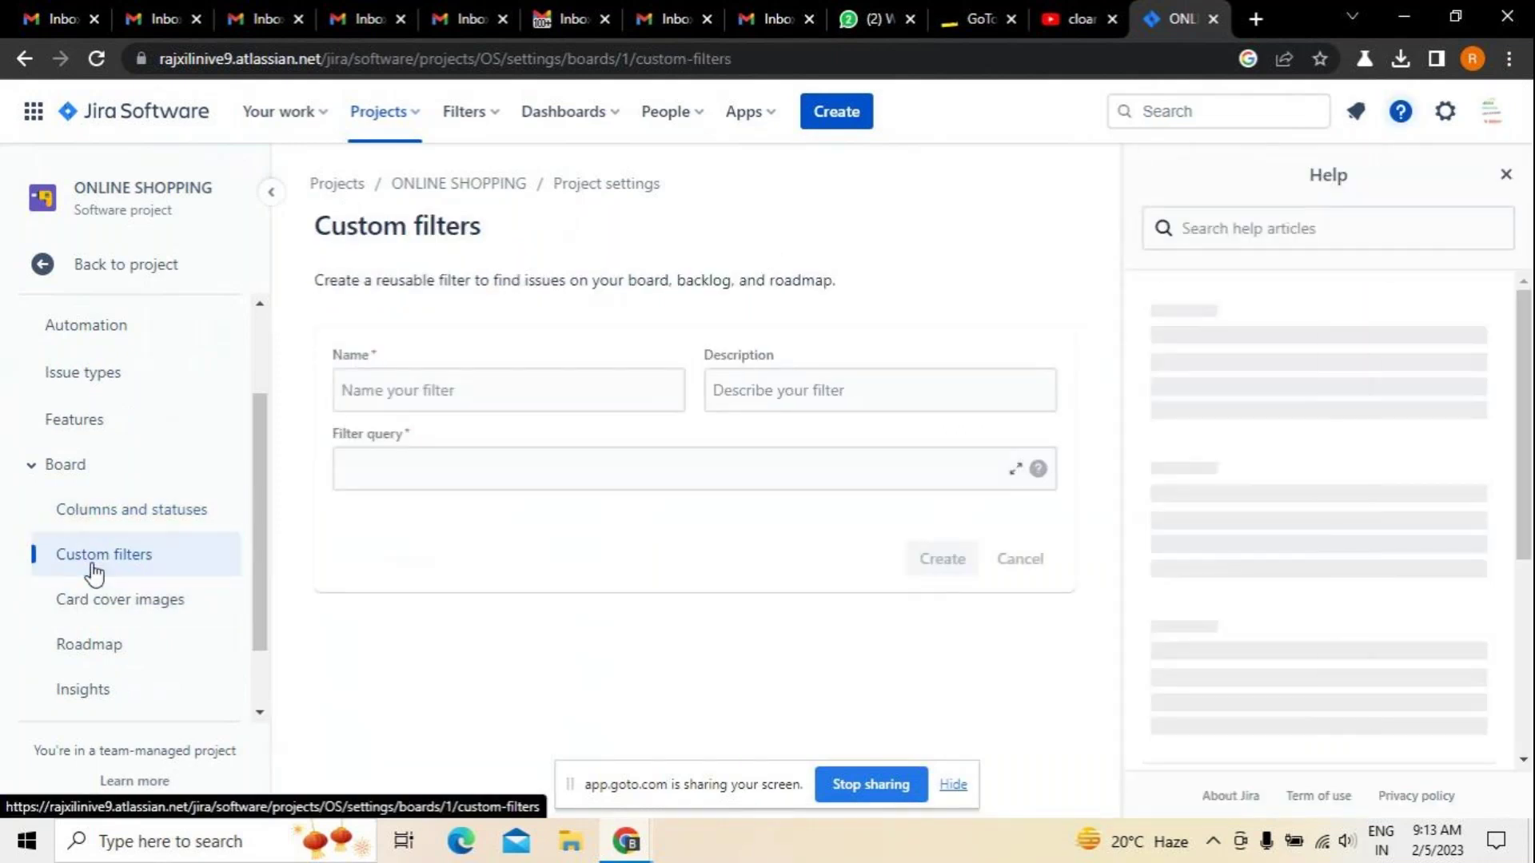
{"action": "left_click", "coordinate": [472, 395]}
{"action": "left_click", "coordinate": [496, 439]}
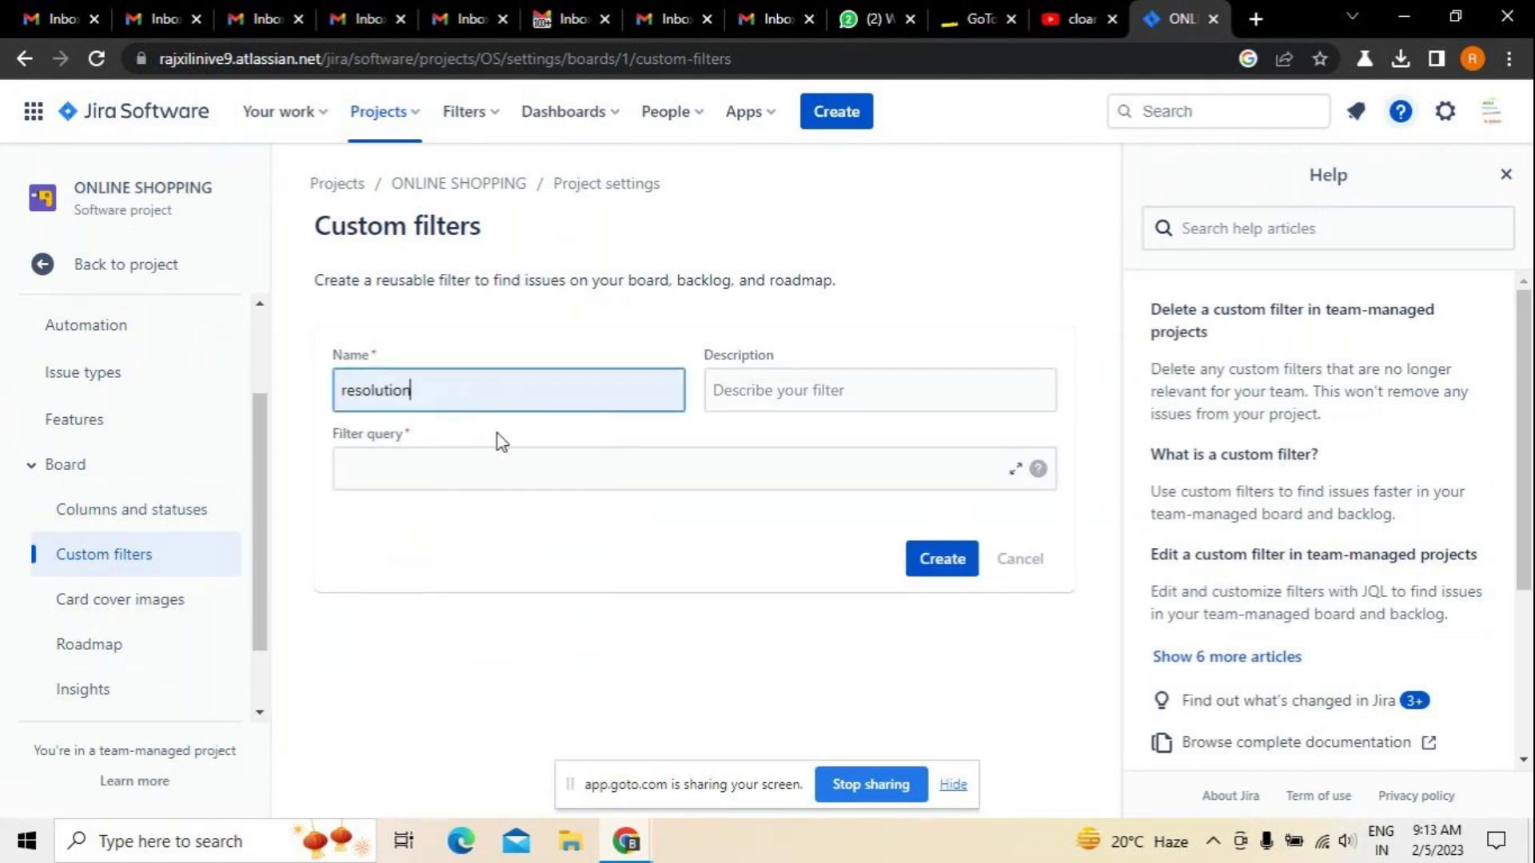
Try to create the resolution filter using deploymentEnvironmentName as its filter query
{"action": "left_click", "coordinate": [475, 465]}
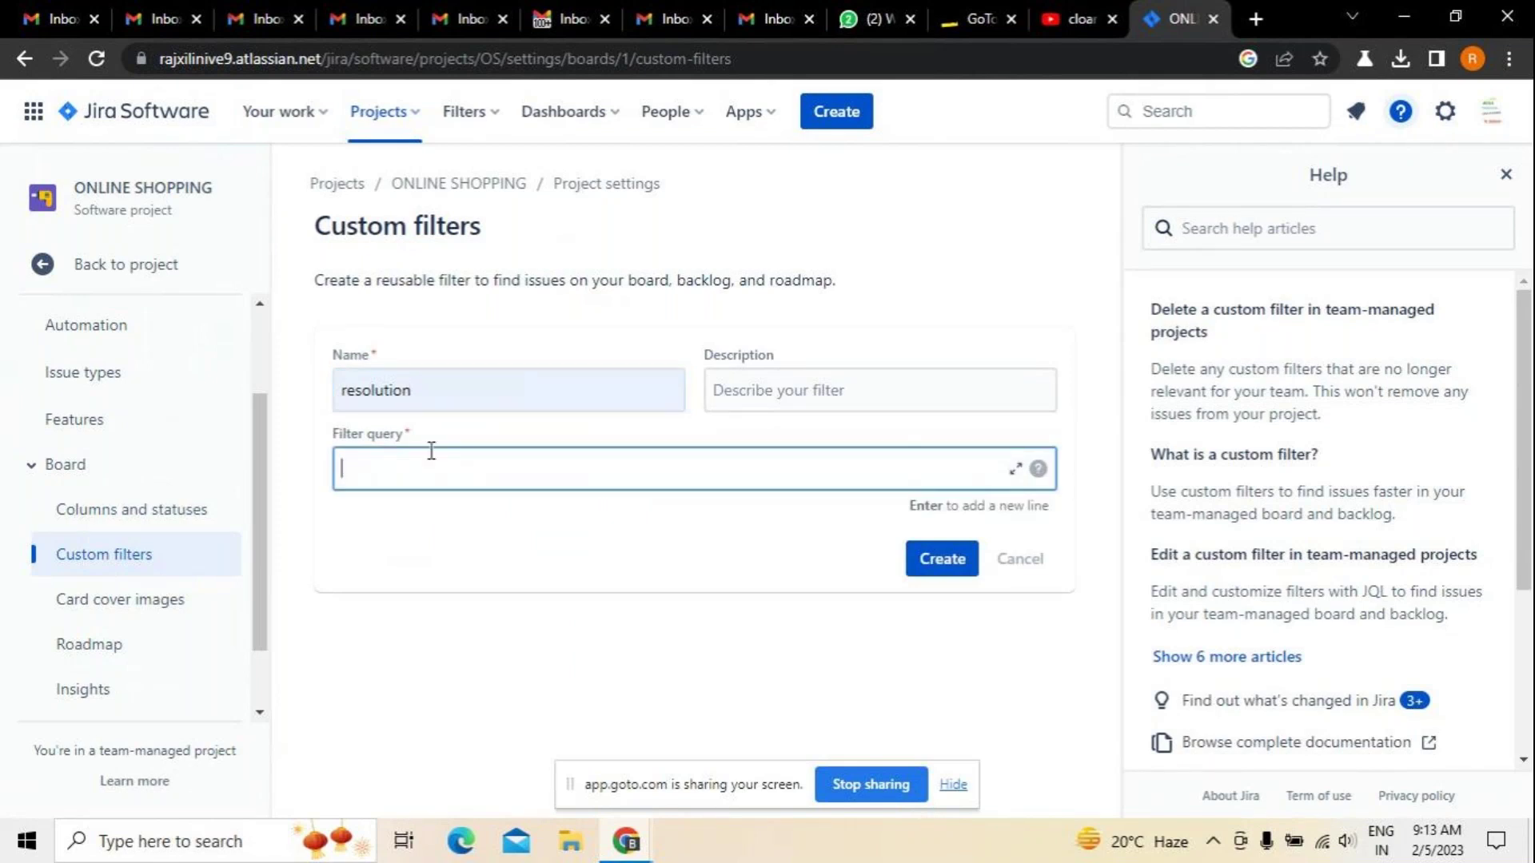
{"action": "type", "text": "d"}
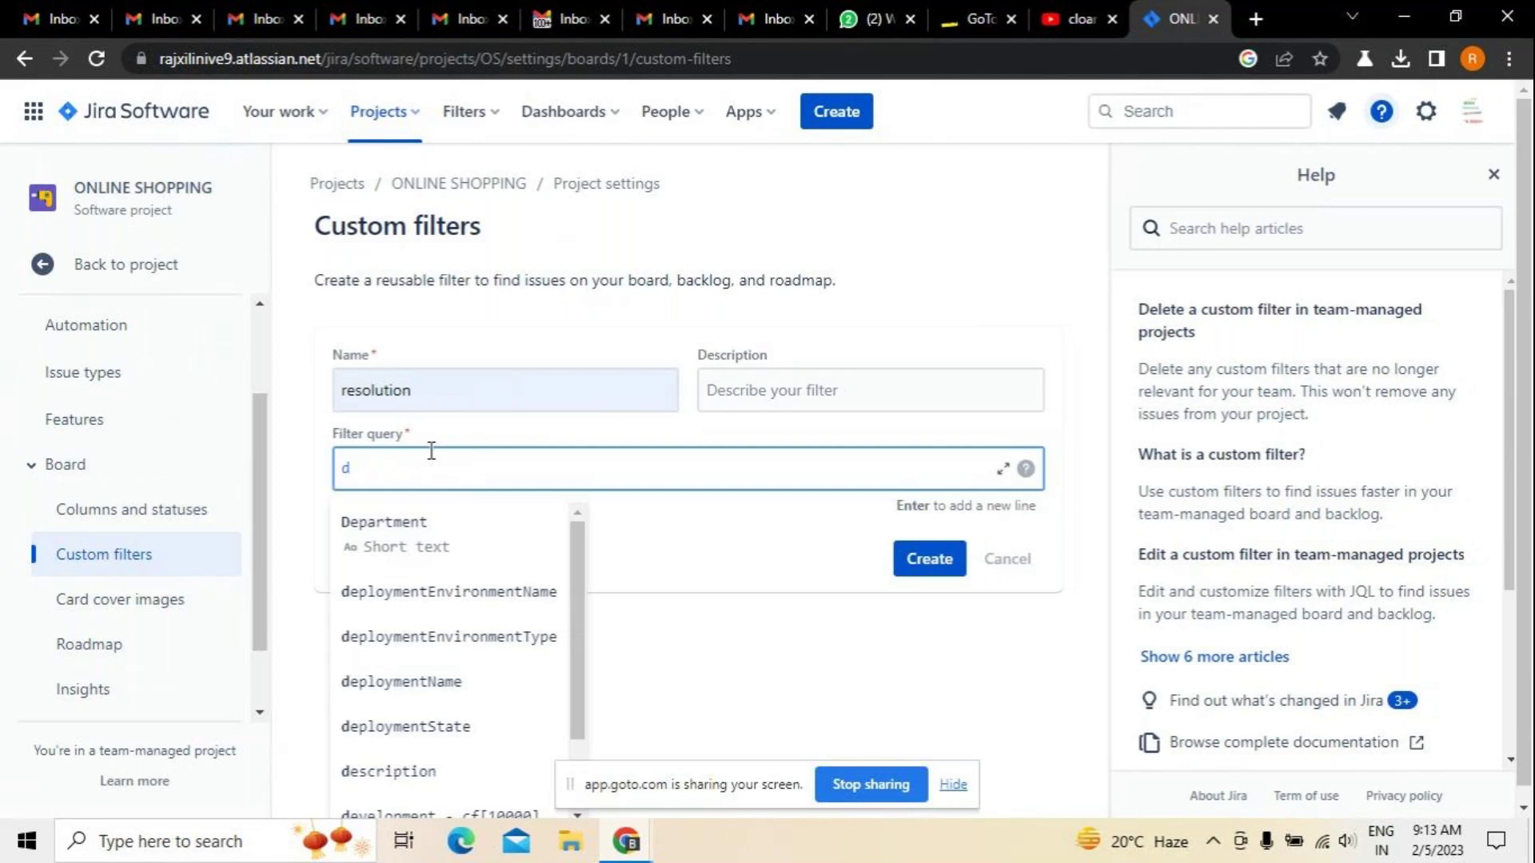
{"action": "left_click", "coordinate": [452, 593]}
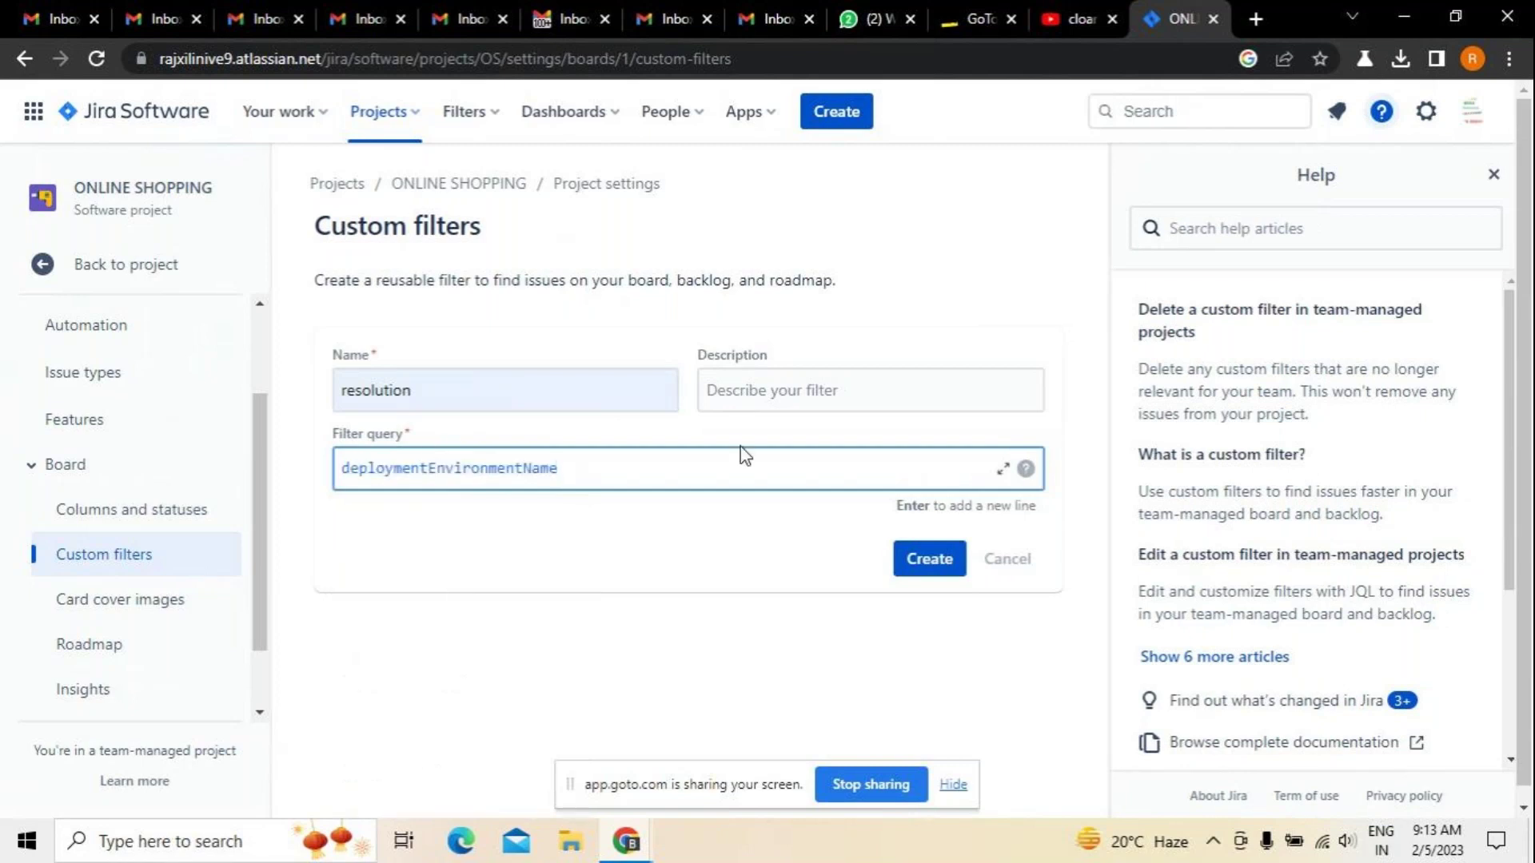
{"action": "left_click", "coordinate": [927, 557]}
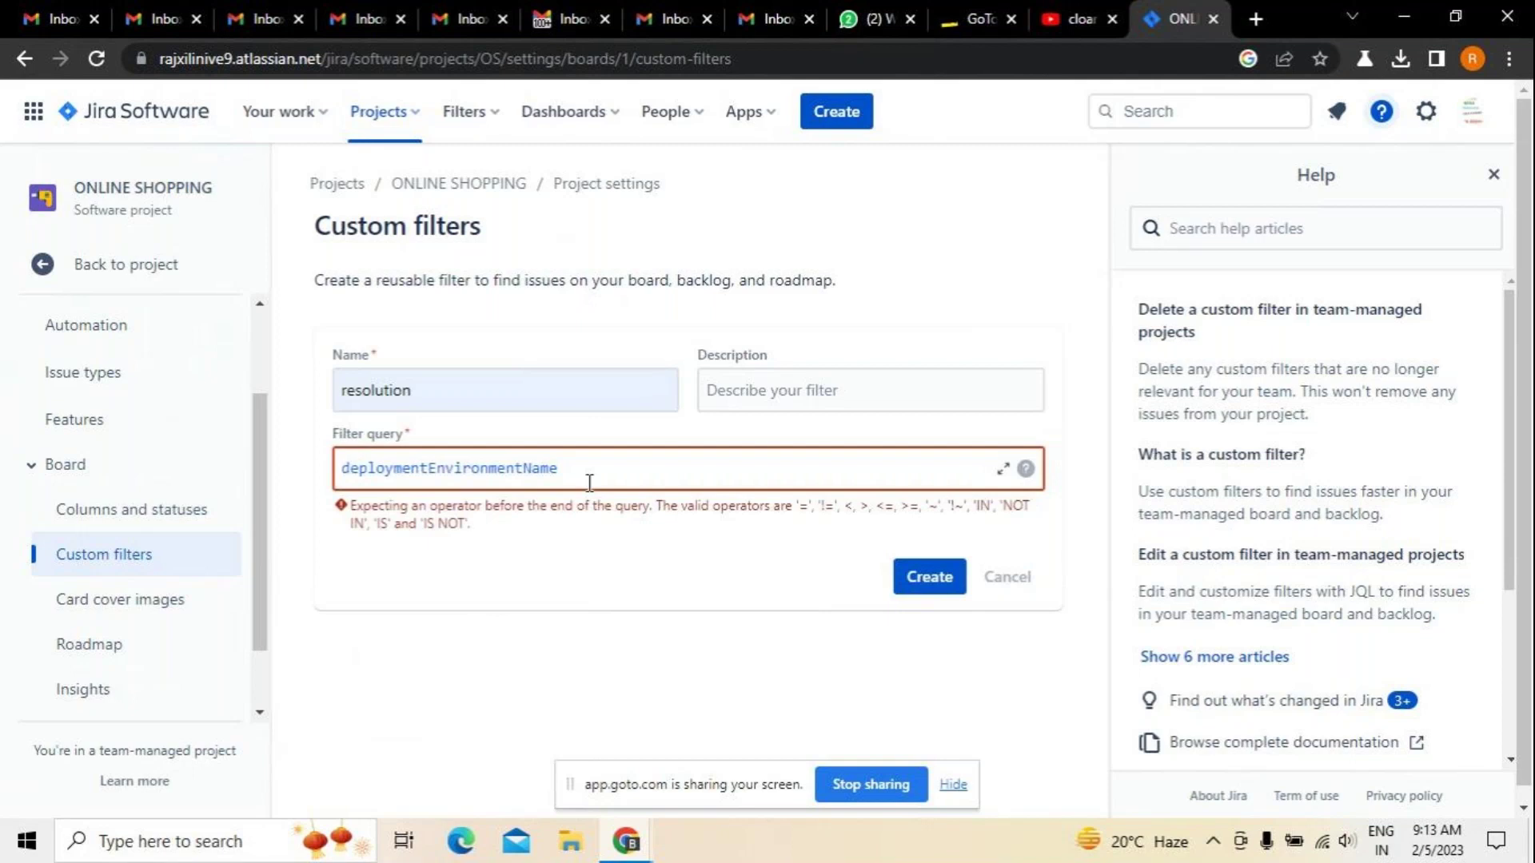
Replace the filter query with the suggested field [CHART] Date of First Response
{"action": "key", "text": "BackSpace"}
{"action": "key", "text": "BackSpace"}
{"action": "key", "text": "BackSpace"}
{"action": "key", "text": "BackSpace"}
{"action": "key", "text": "BackSpace"}
{"action": "key", "text": "BackSpace"}
{"action": "key", "text": "BackSpace"}
{"action": "key", "text": "BackSpace"}
{"action": "key", "text": "BackSpace"}
{"action": "key", "text": "BackSpace"}
{"action": "key", "text": "BackSpace"}
{"action": "key", "text": "BackSpace"}
{"action": "key", "text": "BackSpace"}
{"action": "key", "text": "BackSpace"}
{"action": "key", "text": "BackSpace"}
{"action": "key", "text": "BackSpace"}
{"action": "key", "text": "BackSpace"}
{"action": "key", "text": "BackSpace"}
{"action": "key", "text": "BackSpace"}
{"action": "key", "text": "BackSpace"}
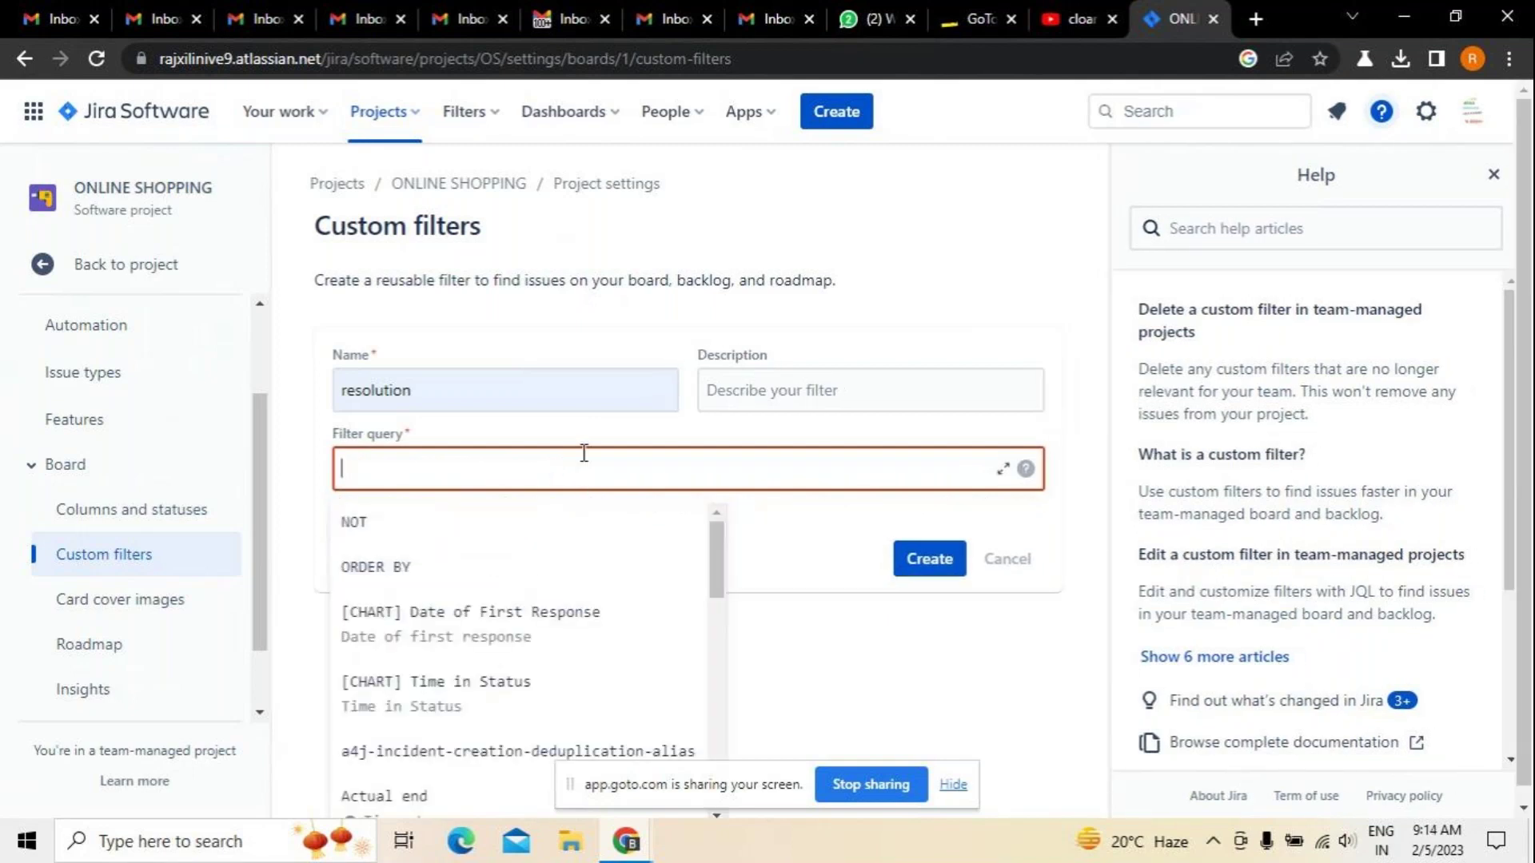
{"action": "left_click", "coordinate": [529, 617]}
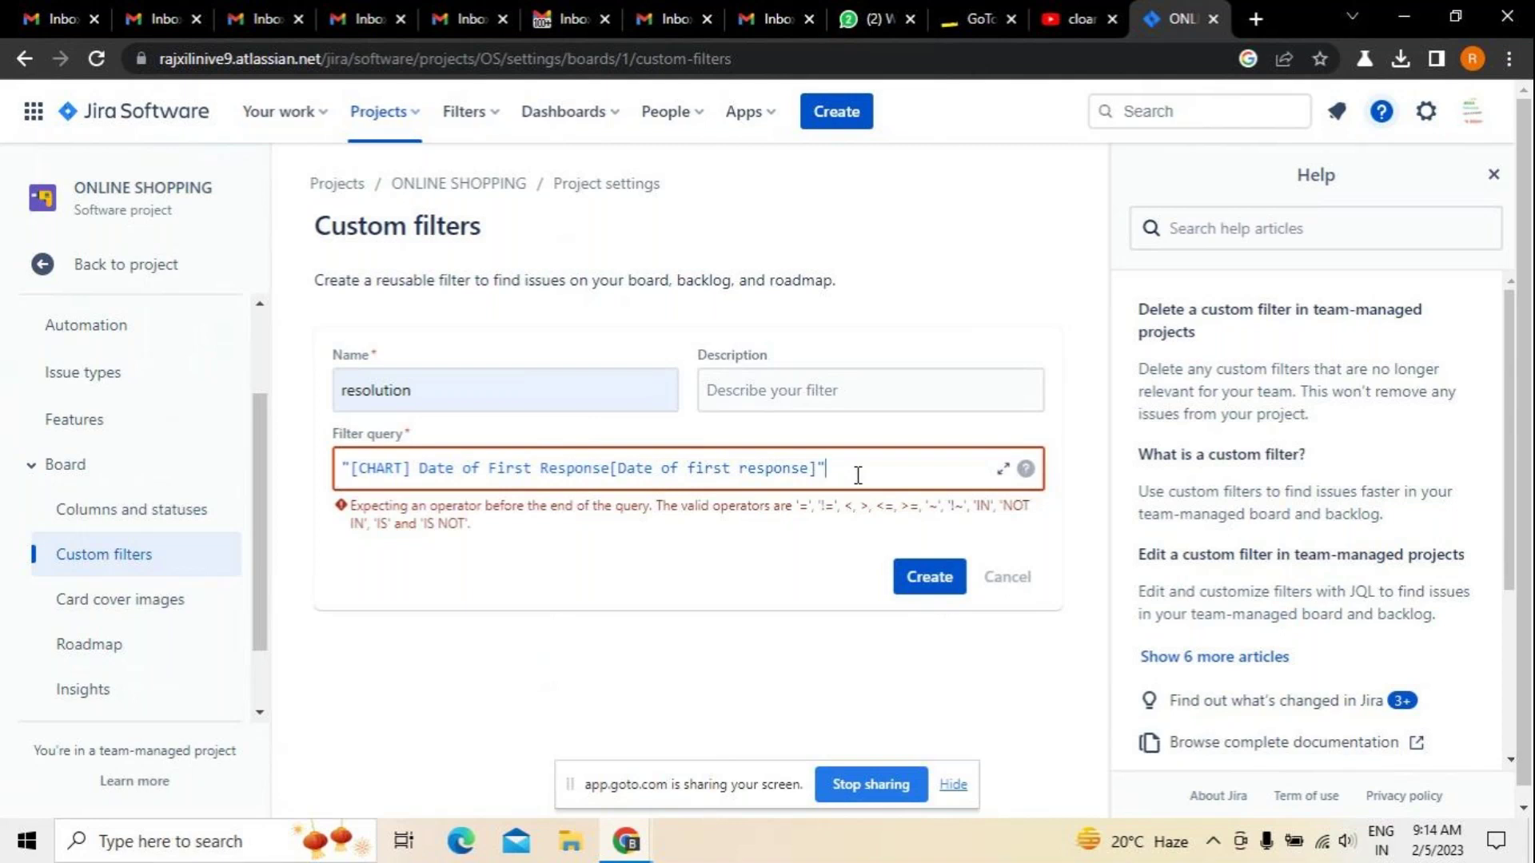
Clear the Date of First Response text from the filter query
{"action": "key", "text": "BackSpace"}
{"action": "key", "text": "BackSpace"}
{"action": "key", "text": "BackSpace"}
{"action": "key", "text": "BackSpace"}
{"action": "key", "text": "BackSpace"}
{"action": "key", "text": "BackSpace"}
{"action": "key", "text": "BackSpace"}
{"action": "key", "text": "BackSpace"}
{"action": "key", "text": "BackSpace"}
{"action": "key", "text": "BackSpace"}
{"action": "key", "text": "BackSpace"}
{"action": "key", "text": "BackSpace"}
{"action": "key", "text": "BackSpace"}
{"action": "key", "text": "BackSpace"}
{"action": "key", "text": "BackSpace"}
{"action": "key", "text": "BackSpace"}
{"action": "key", "text": "BackSpace"}
{"action": "key", "text": "BackSpace"}
{"action": "key", "text": "BackSpace"}
{"action": "key", "text": "BackSpace"}
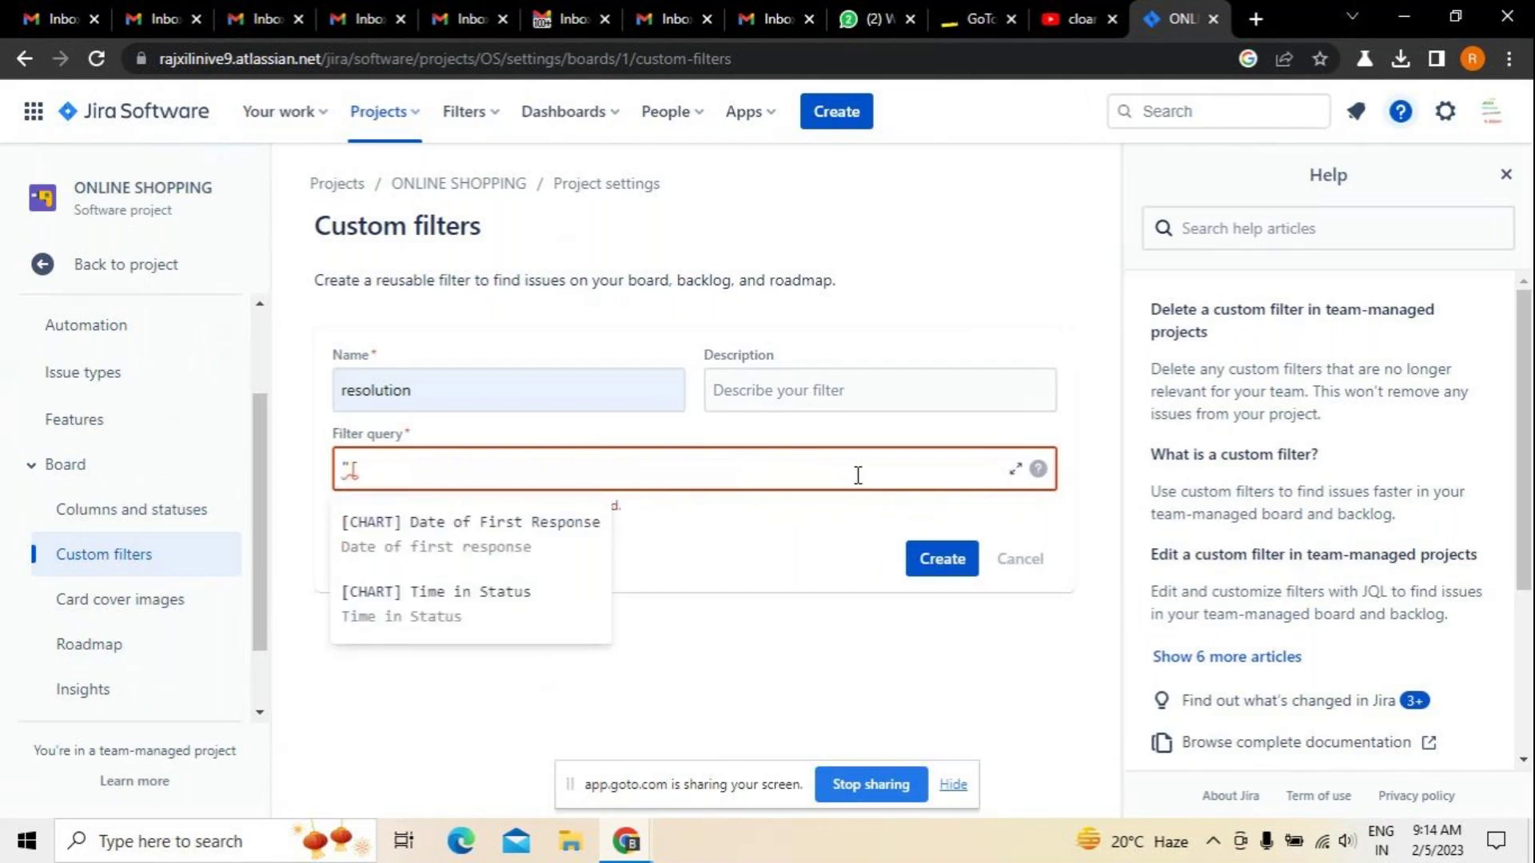
{"action": "key", "text": "BackSpace"}
{"action": "key", "text": "BackSpace"}
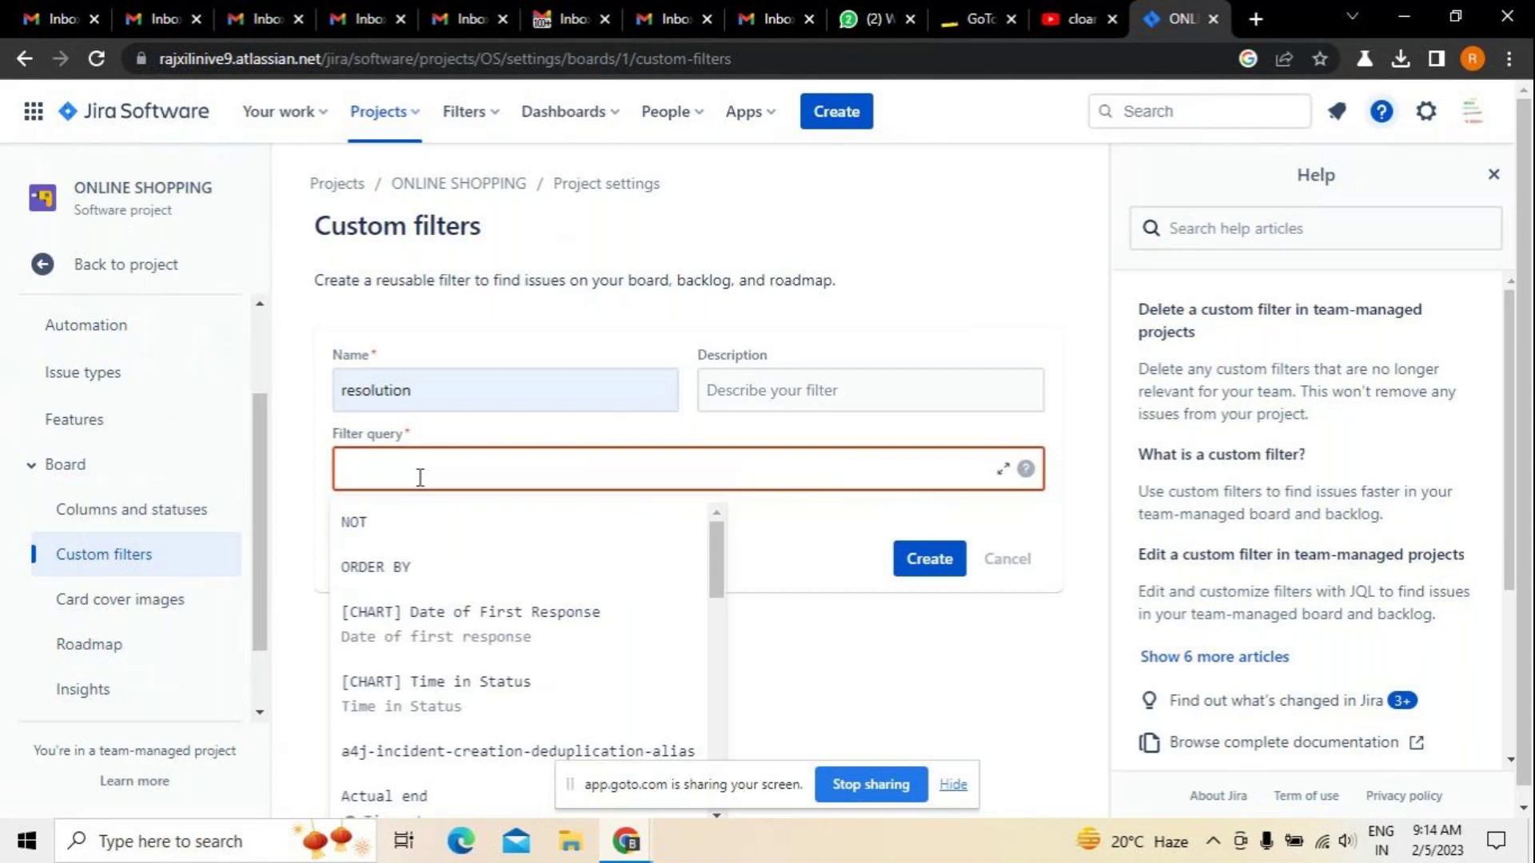
{"action": "left_click", "coordinate": [348, 520]}
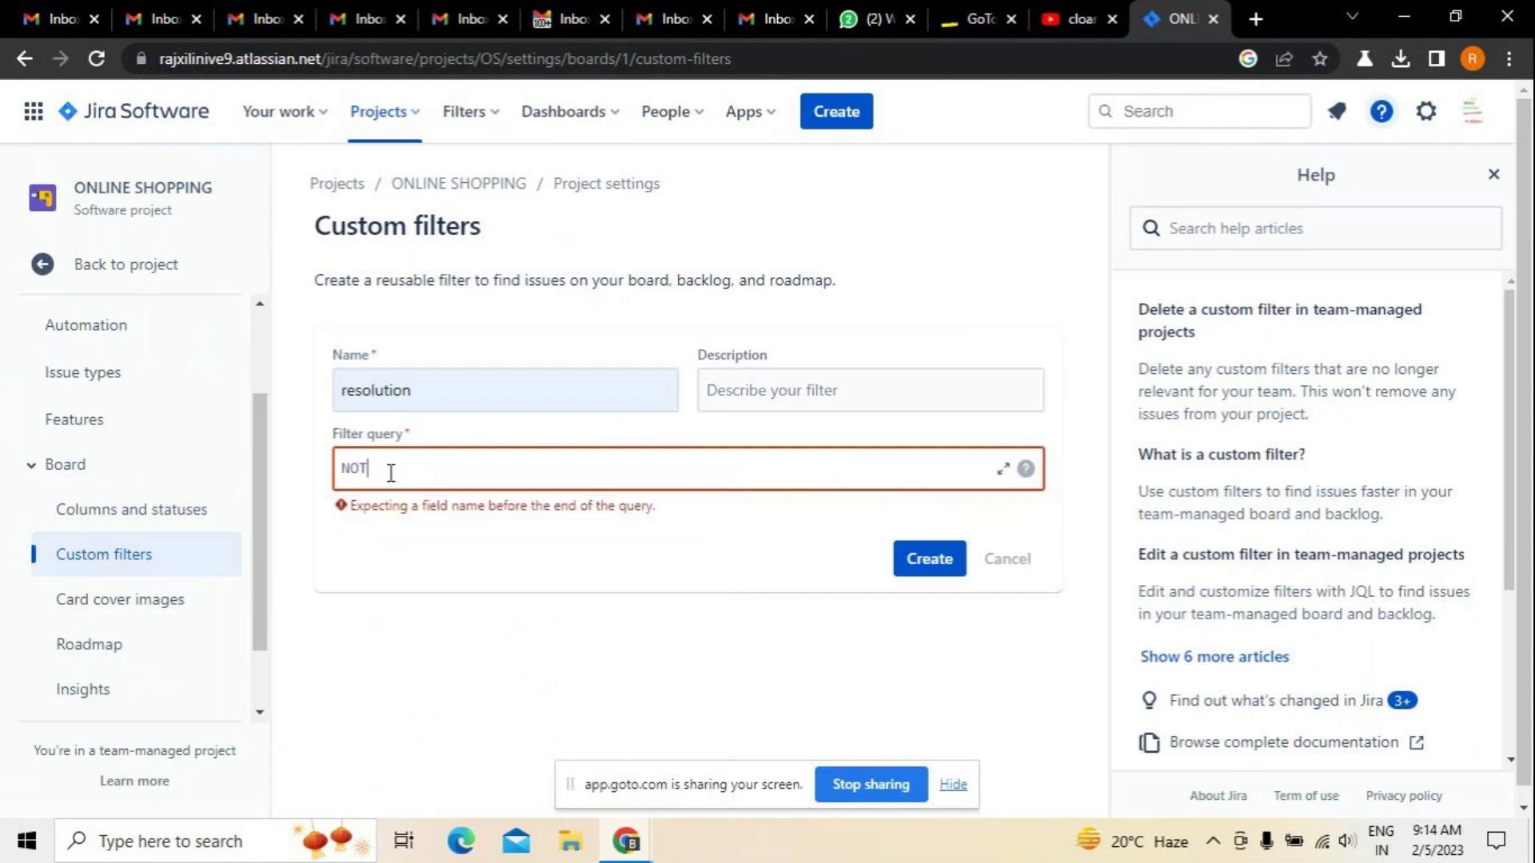
{"action": "key", "text": "BackSpace"}
{"action": "key", "text": "BackSpace"}
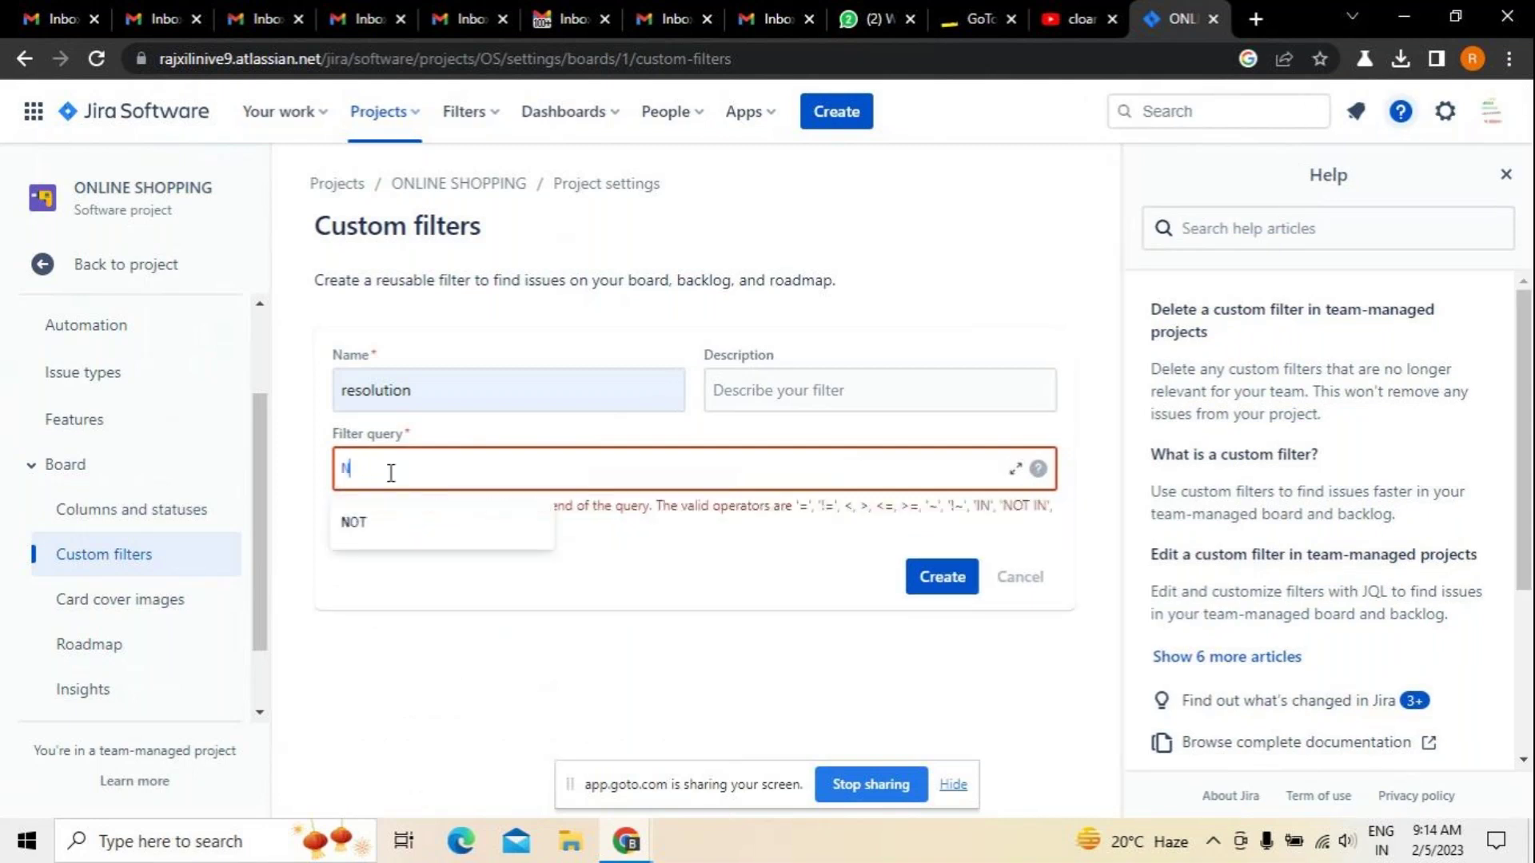
{"action": "key", "text": "BackSpace"}
Create the resolution filter with the filter query "Category[Category]"= EMPTY
{"action": "scroll", "coordinate": [439, 602], "scroll_direction": "down", "scroll_amount": 10}
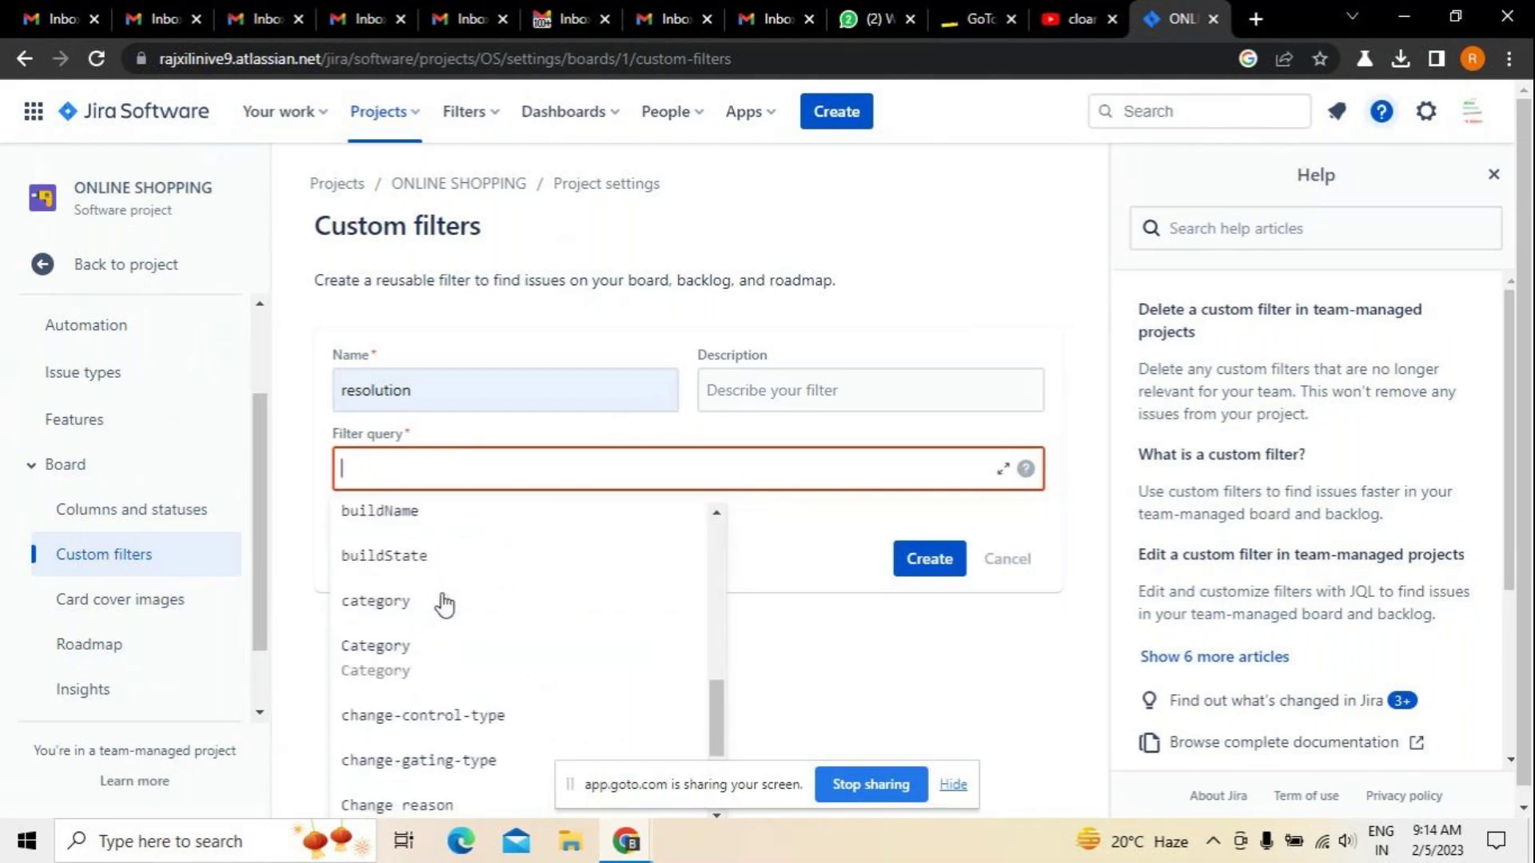
{"action": "left_click", "coordinate": [446, 659]}
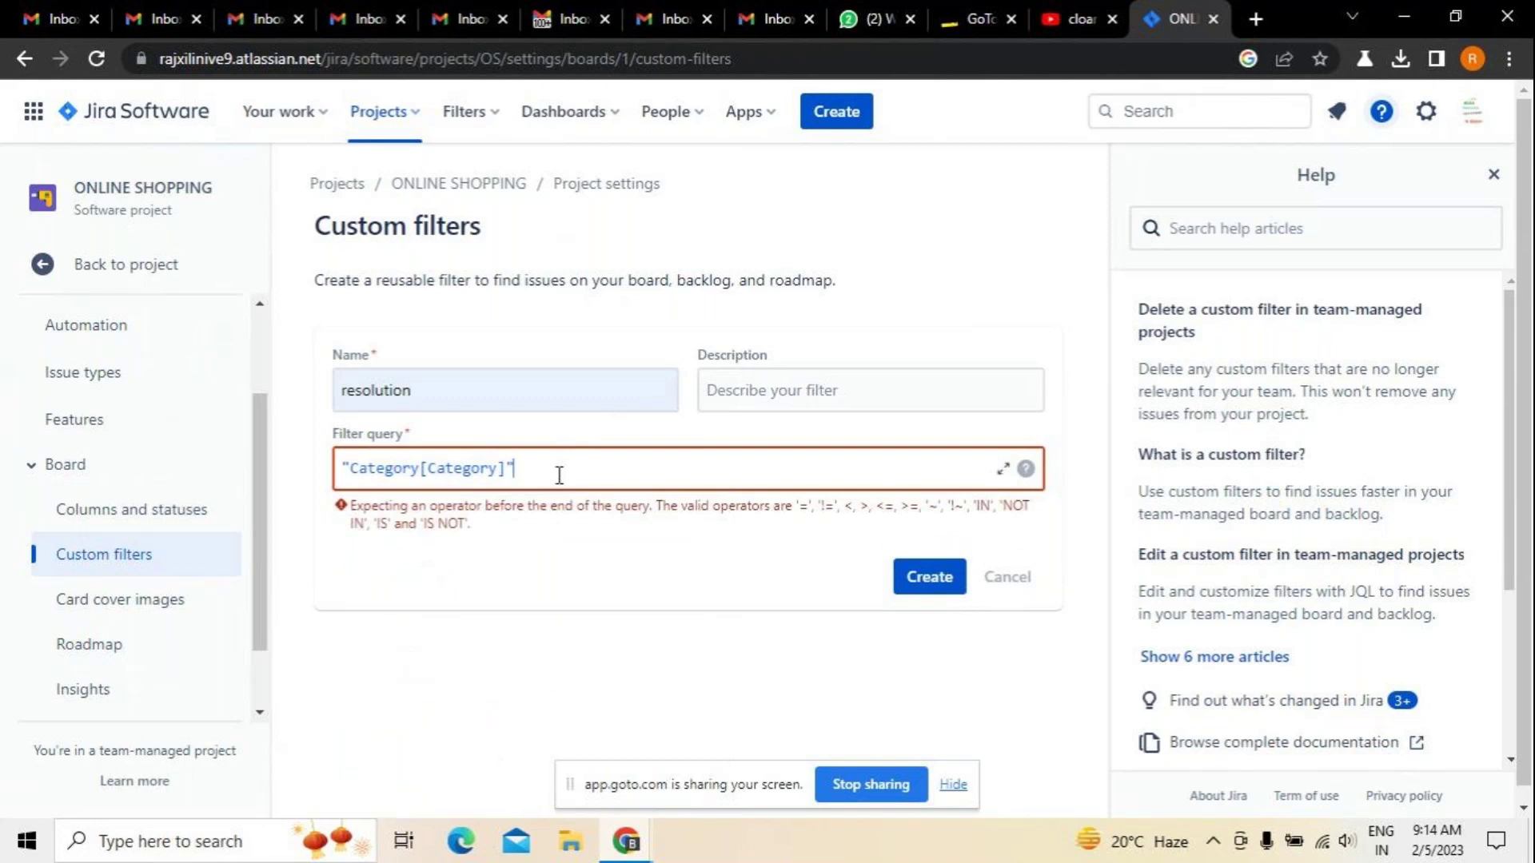
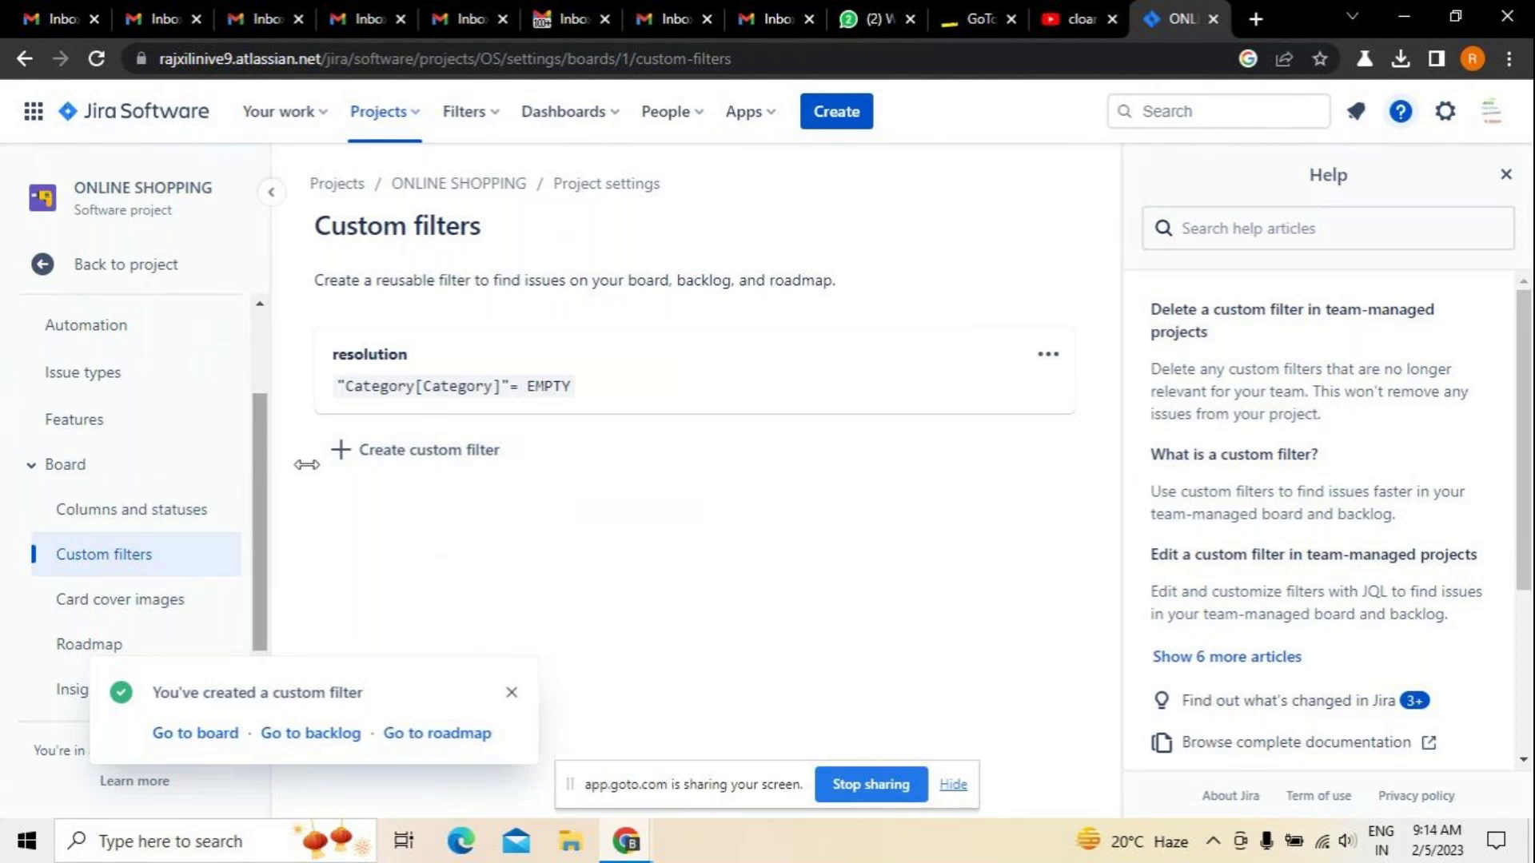
Start another custom filter for the board and name it all issues
{"action": "left_click", "coordinate": [394, 452]}
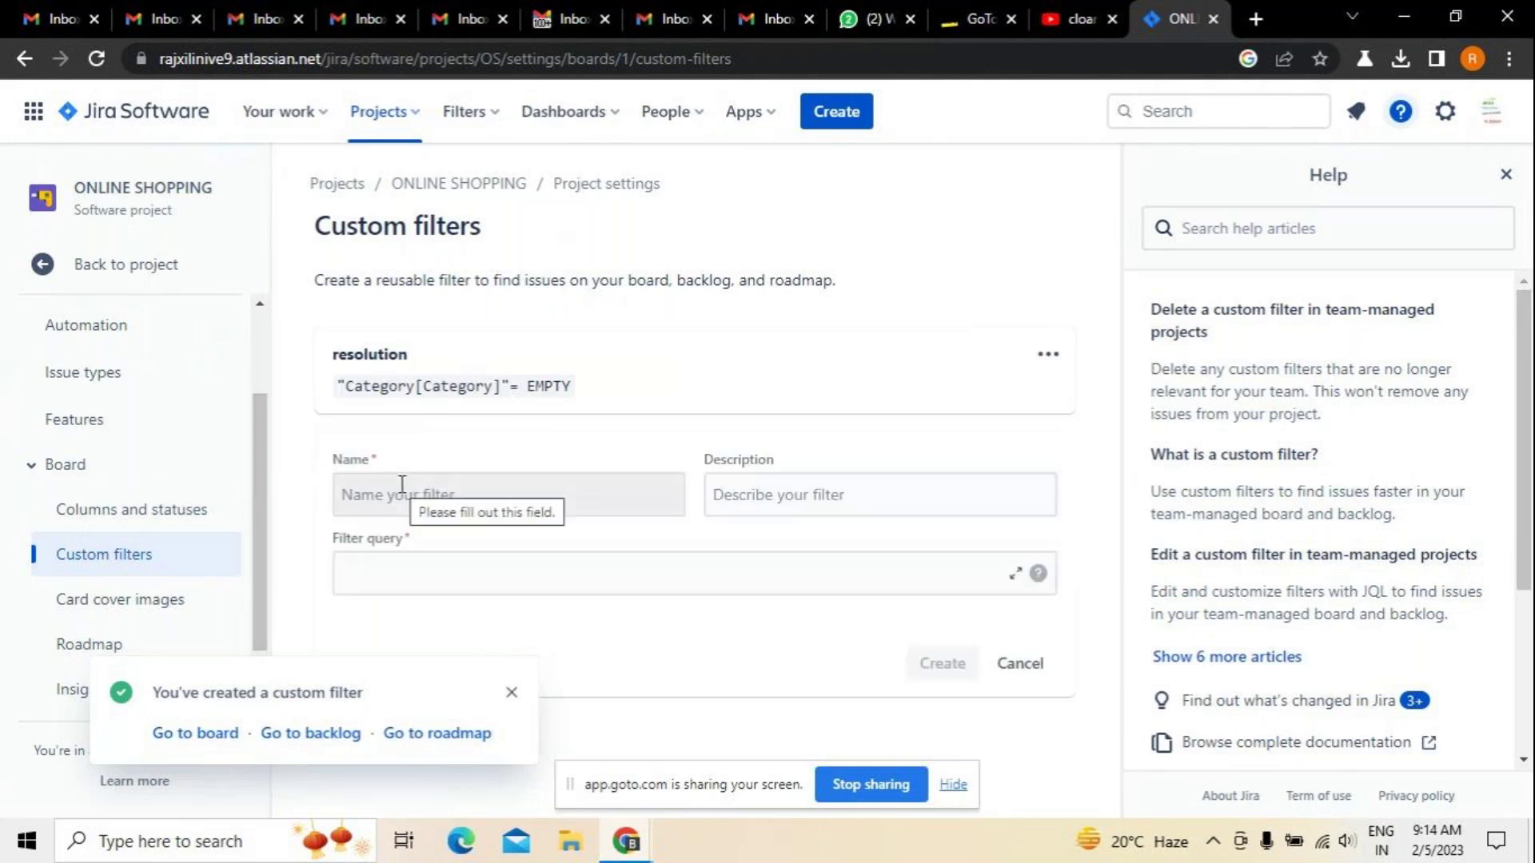
{"action": "left_click", "coordinate": [401, 487]}
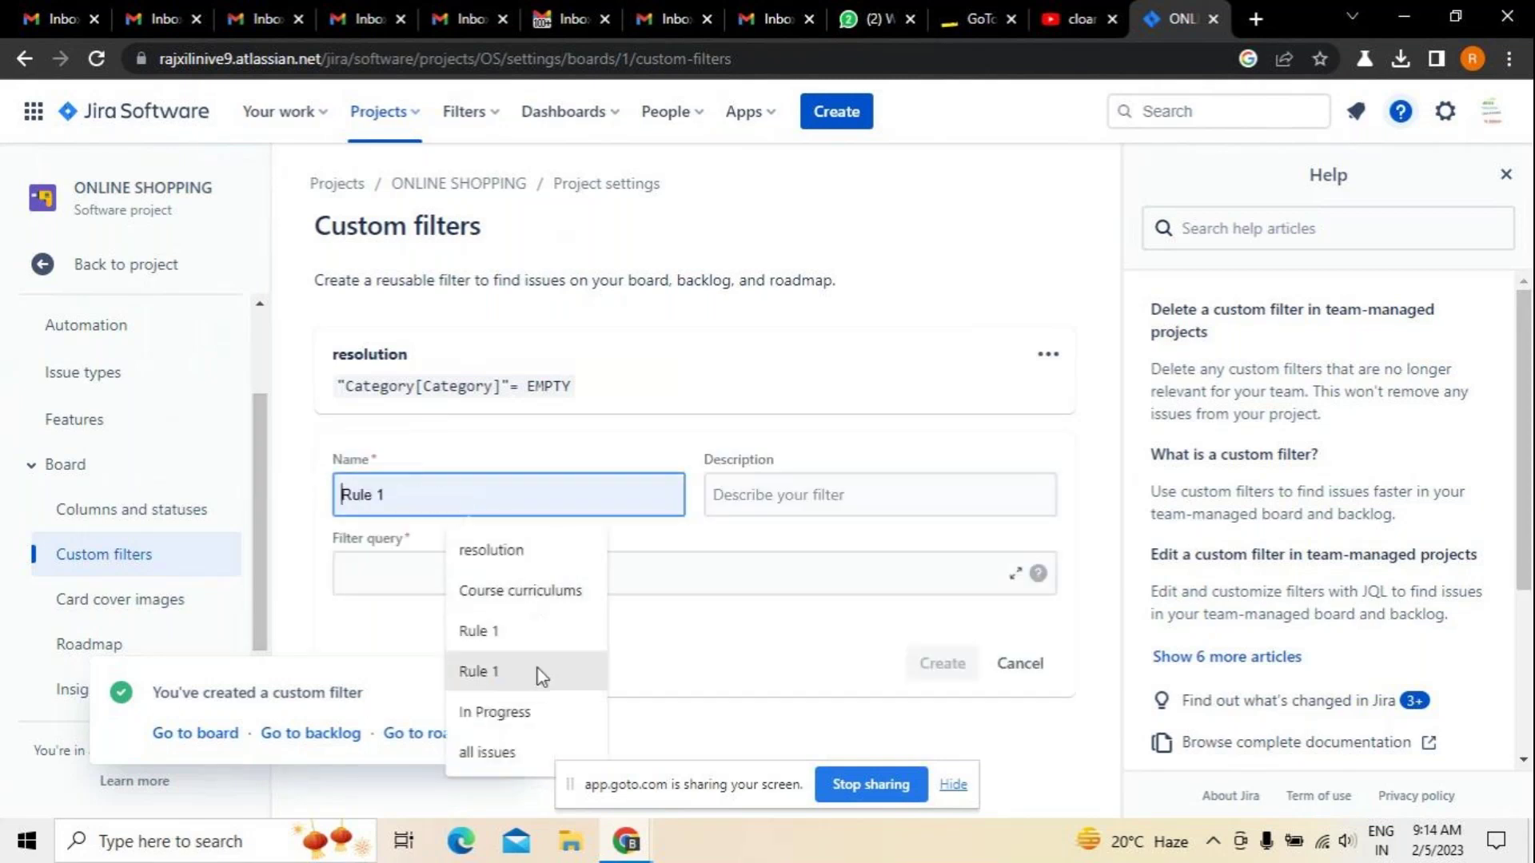
{"action": "left_click", "coordinate": [486, 752]}
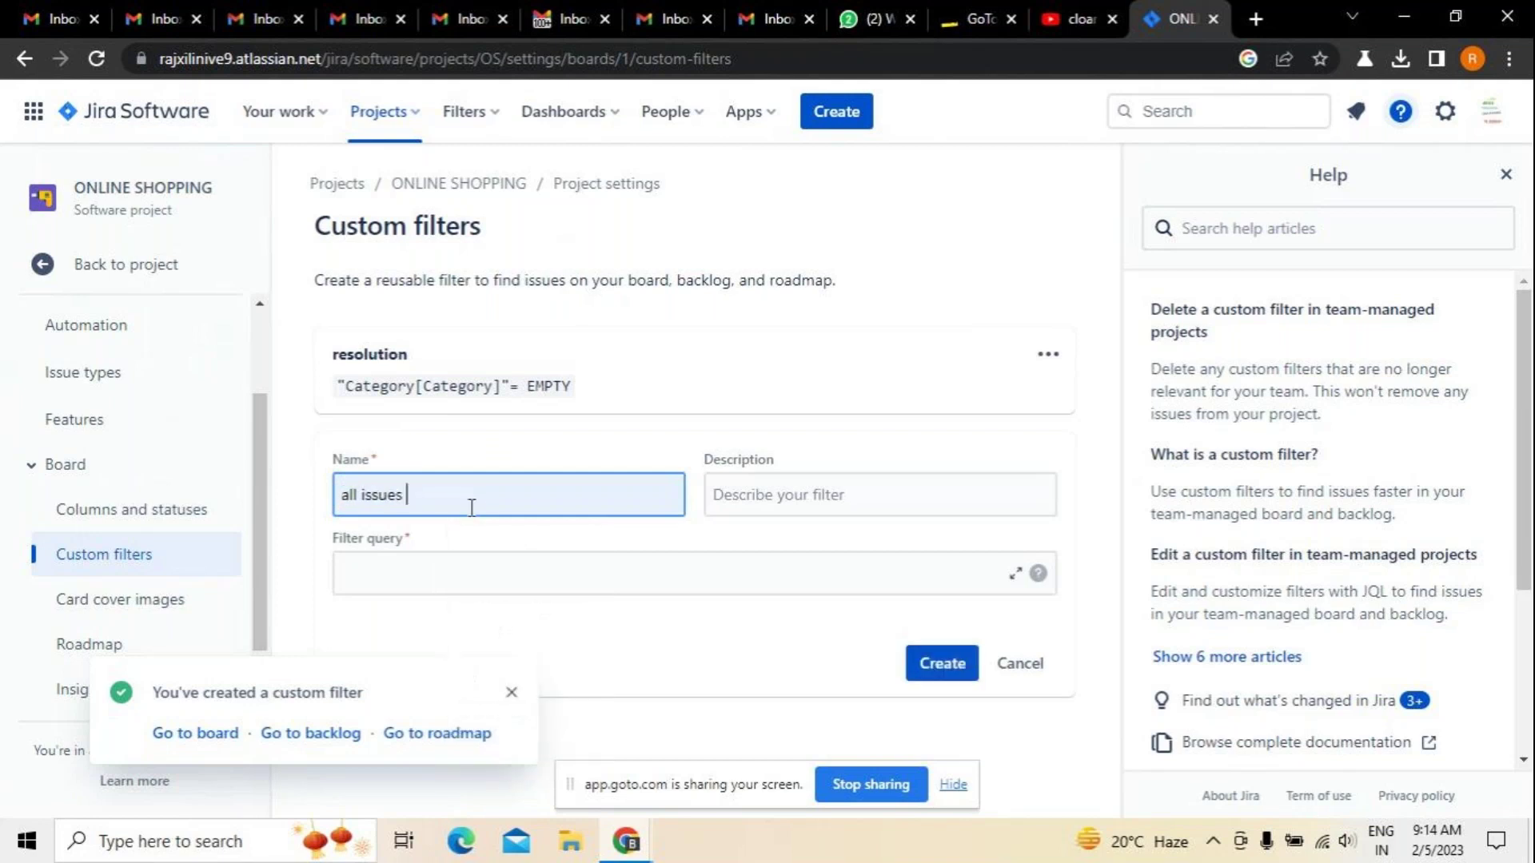
{"action": "left_click", "coordinate": [463, 567]}
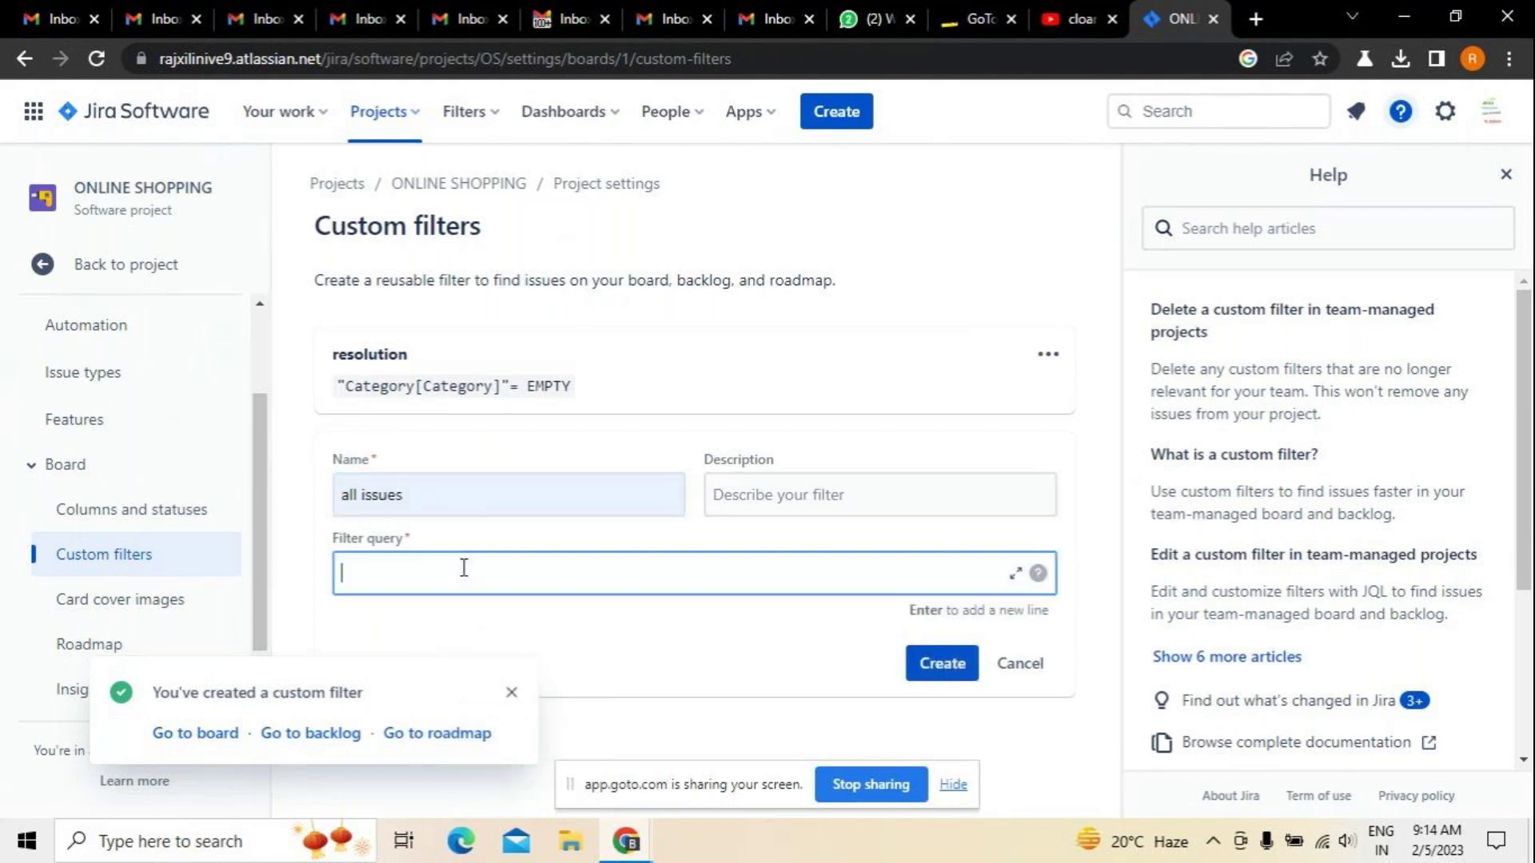
{"action": "left_click", "coordinate": [511, 692]}
{"action": "left_click", "coordinate": [495, 587]}
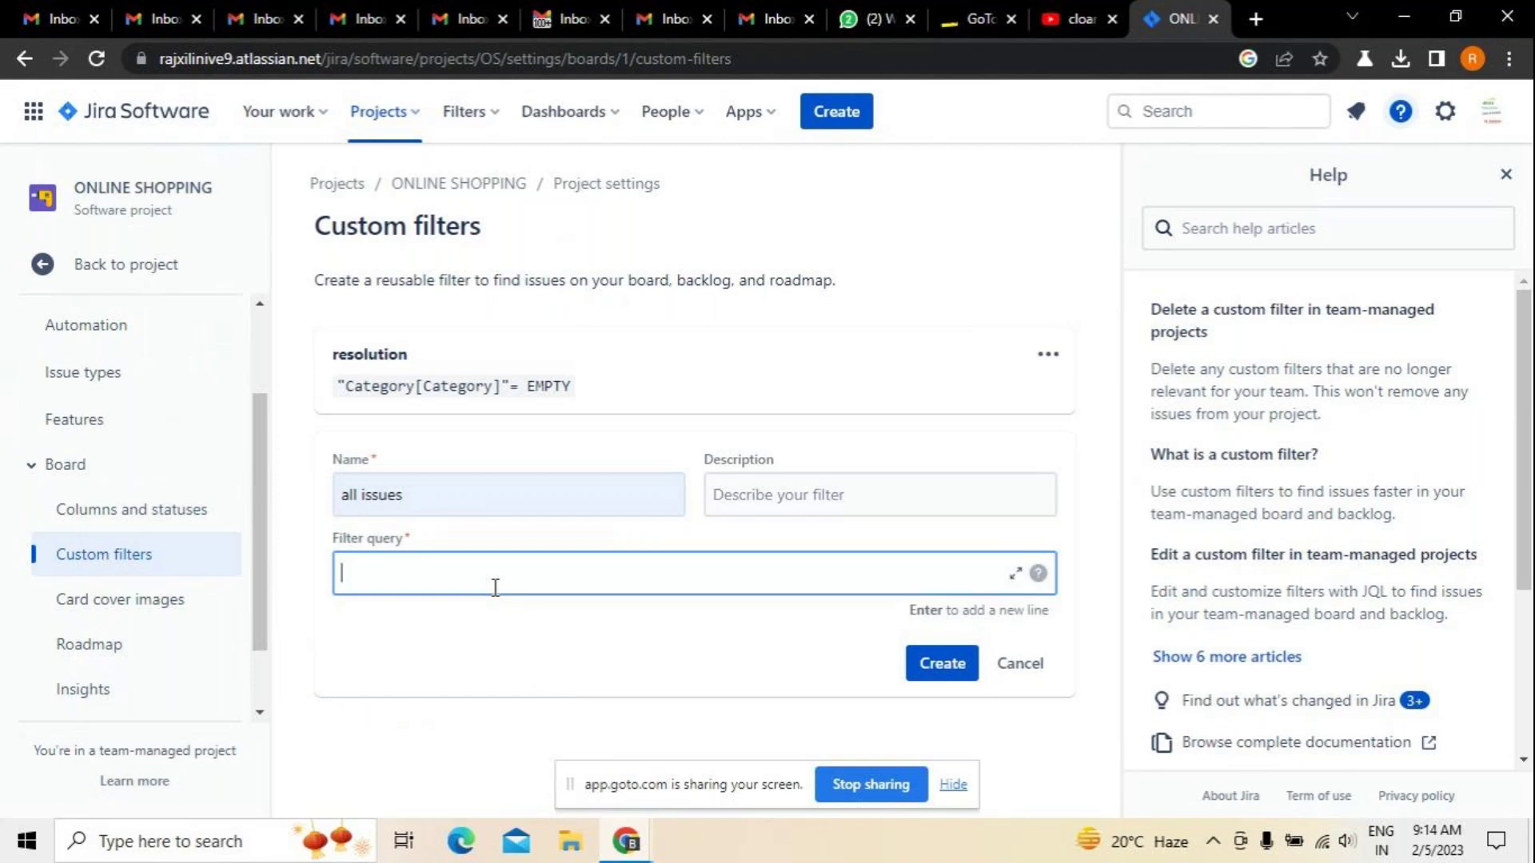
Create the all issues filter with the filter query "Change type[Dropdown]"= Normal
{"action": "type", "text": "c"}
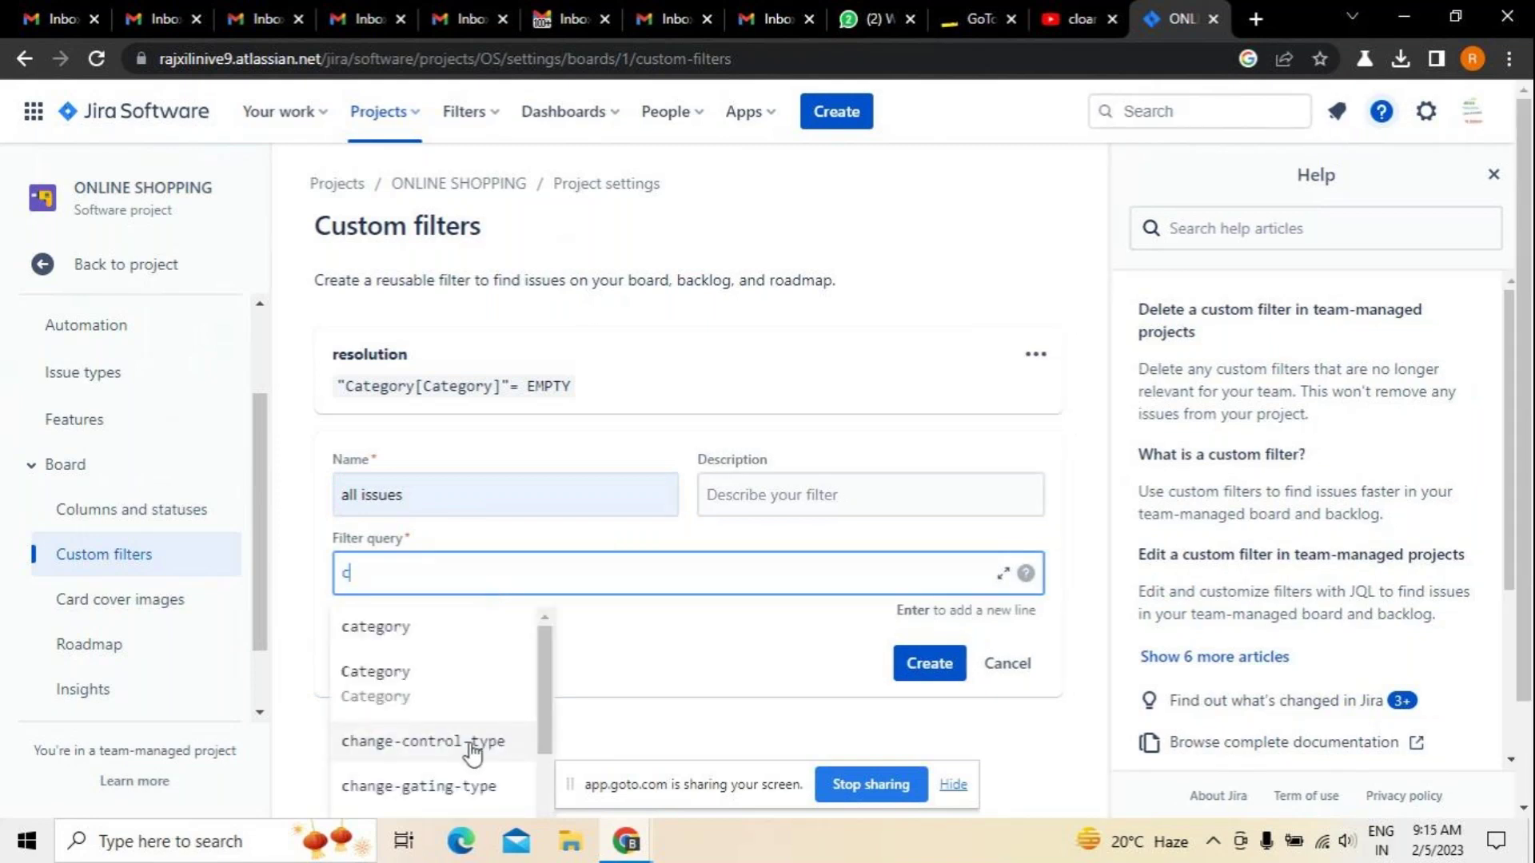
{"action": "scroll", "coordinate": [472, 751], "scroll_direction": "down", "scroll_amount": 2}
{"action": "scroll", "coordinate": [476, 720], "scroll_direction": "down", "scroll_amount": 2}
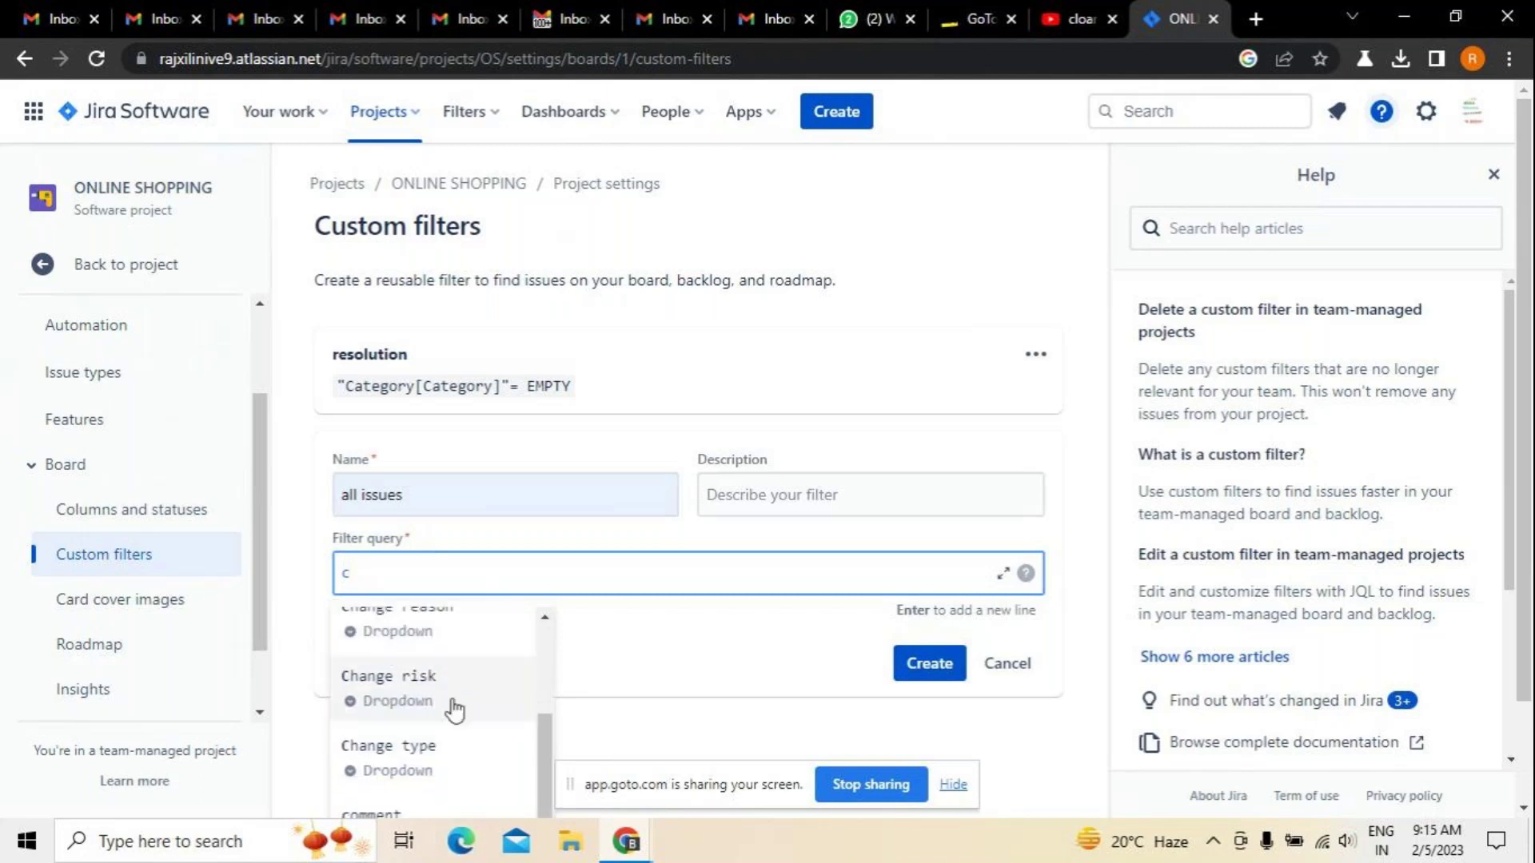
{"action": "left_click", "coordinate": [472, 751]}
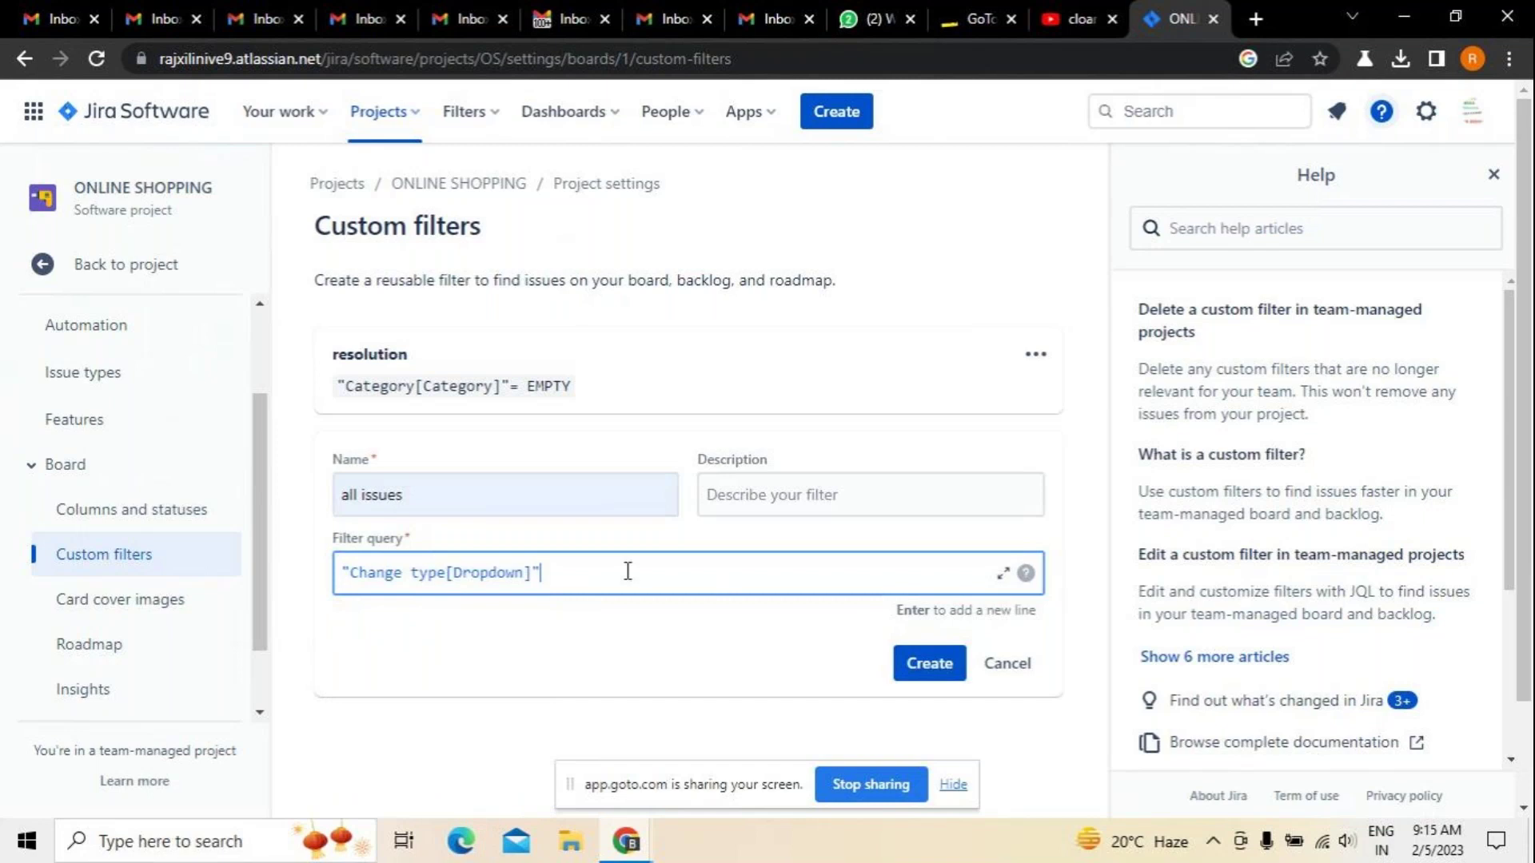
{"action": "type", "text": "="}
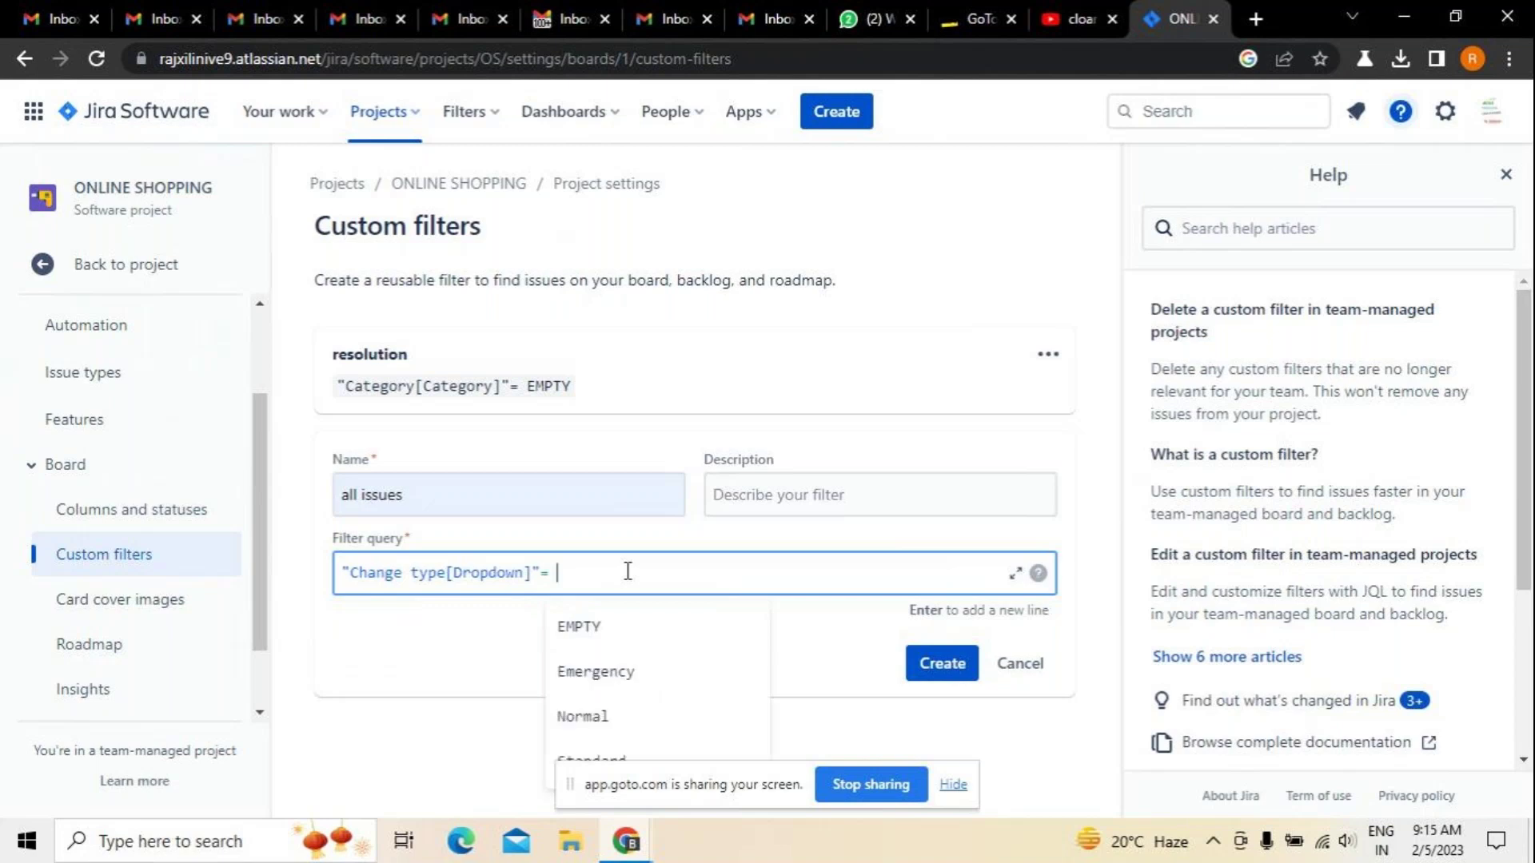
{"action": "left_click", "coordinate": [619, 724]}
{"action": "left_click", "coordinate": [943, 663]}
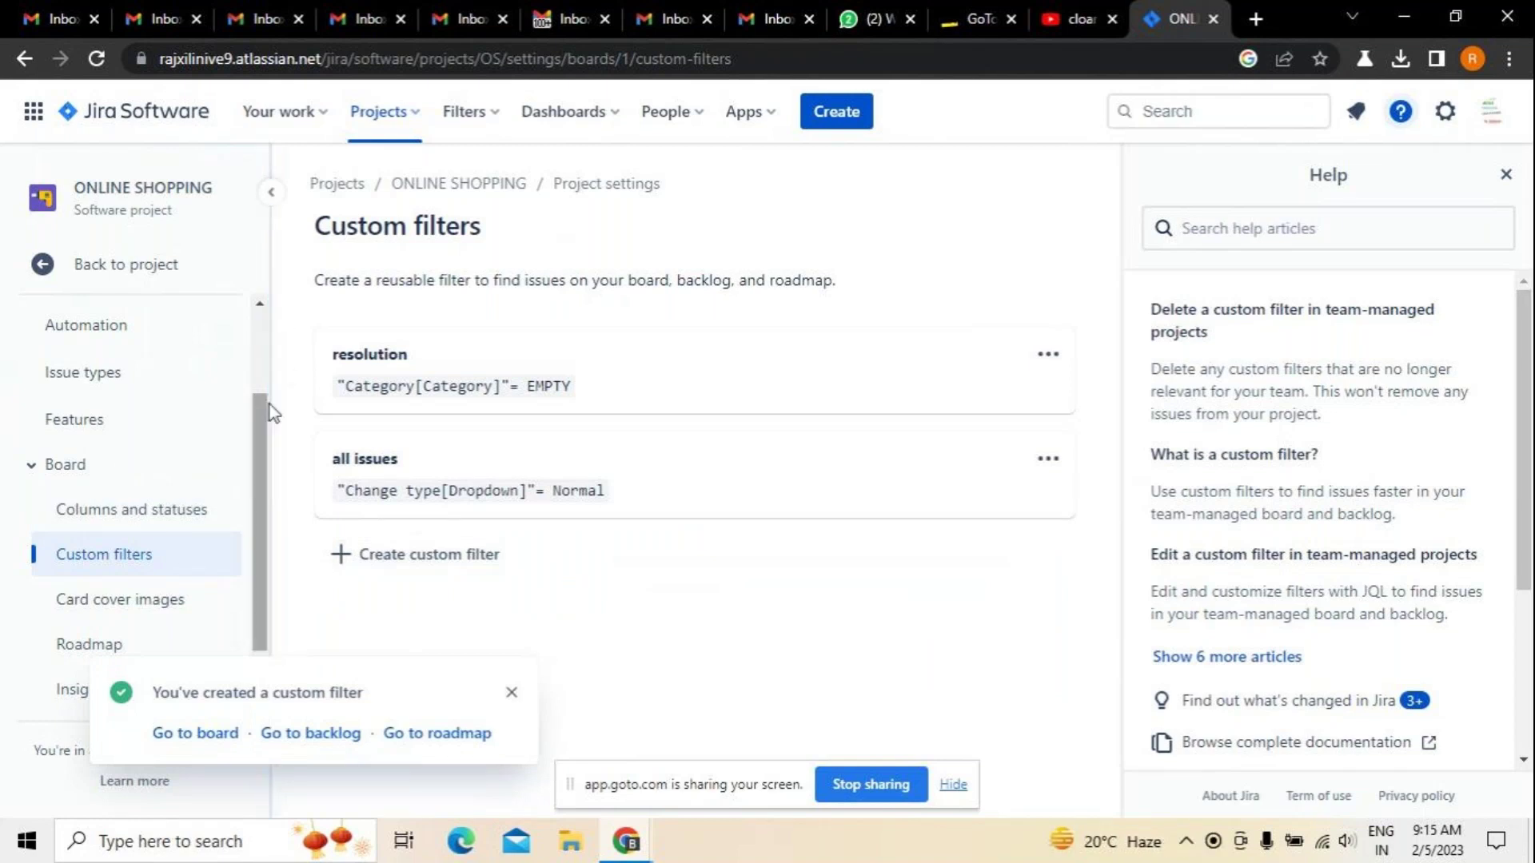
View the project's Automation settings and the fields of the Bug issue type
{"action": "scroll", "coordinate": [258, 502], "scroll_direction": "down", "scroll_amount": 2}
{"action": "scroll", "coordinate": [256, 502], "scroll_direction": "down", "scroll_amount": 1}
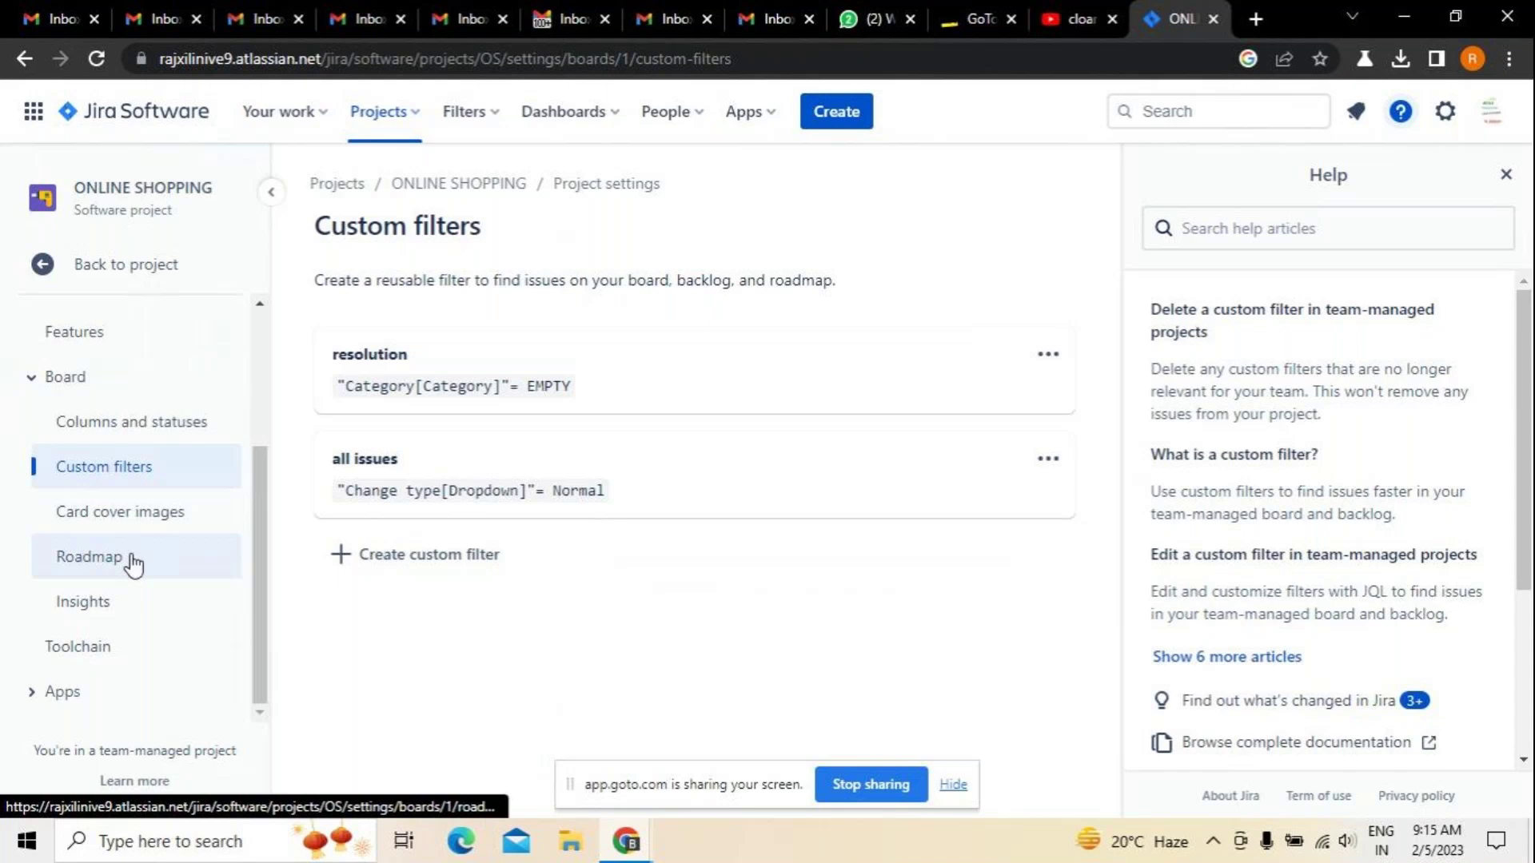
{"action": "left_click", "coordinate": [260, 304]}
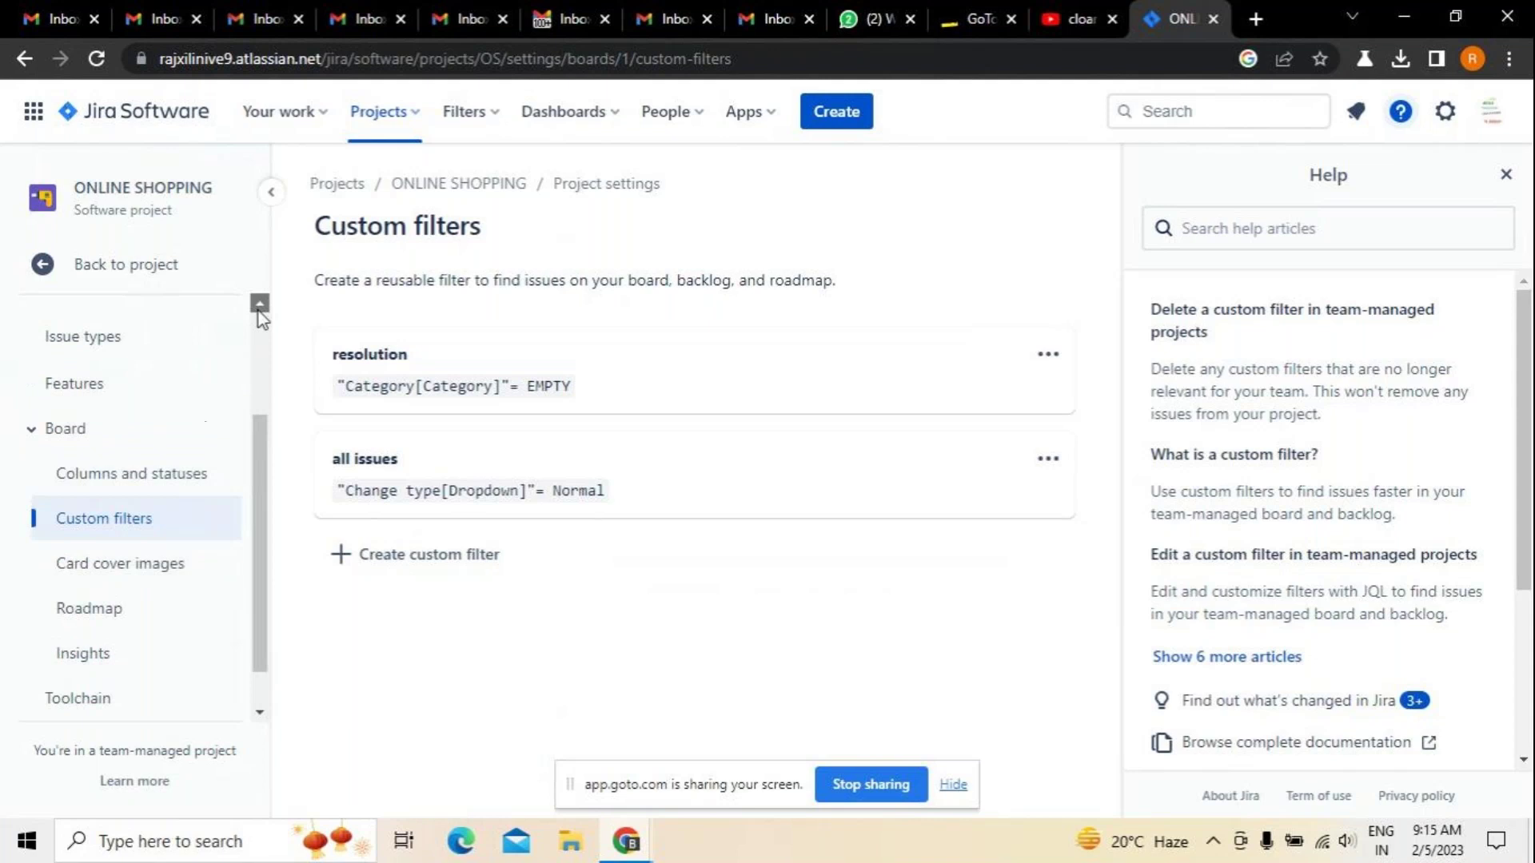
{"action": "left_click", "coordinate": [126, 461]}
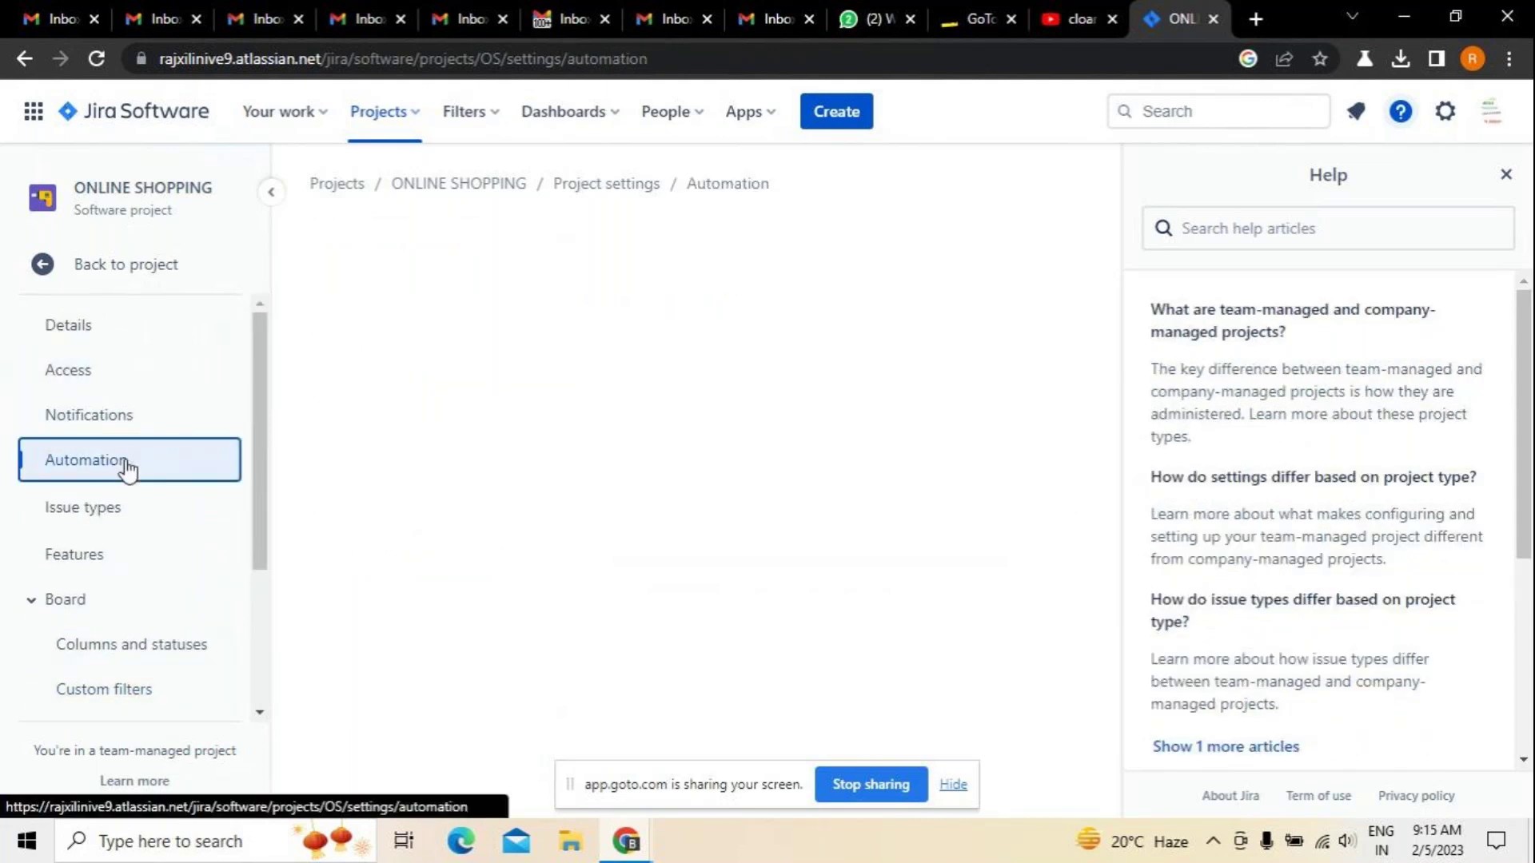
{"action": "left_click", "coordinate": [126, 515]}
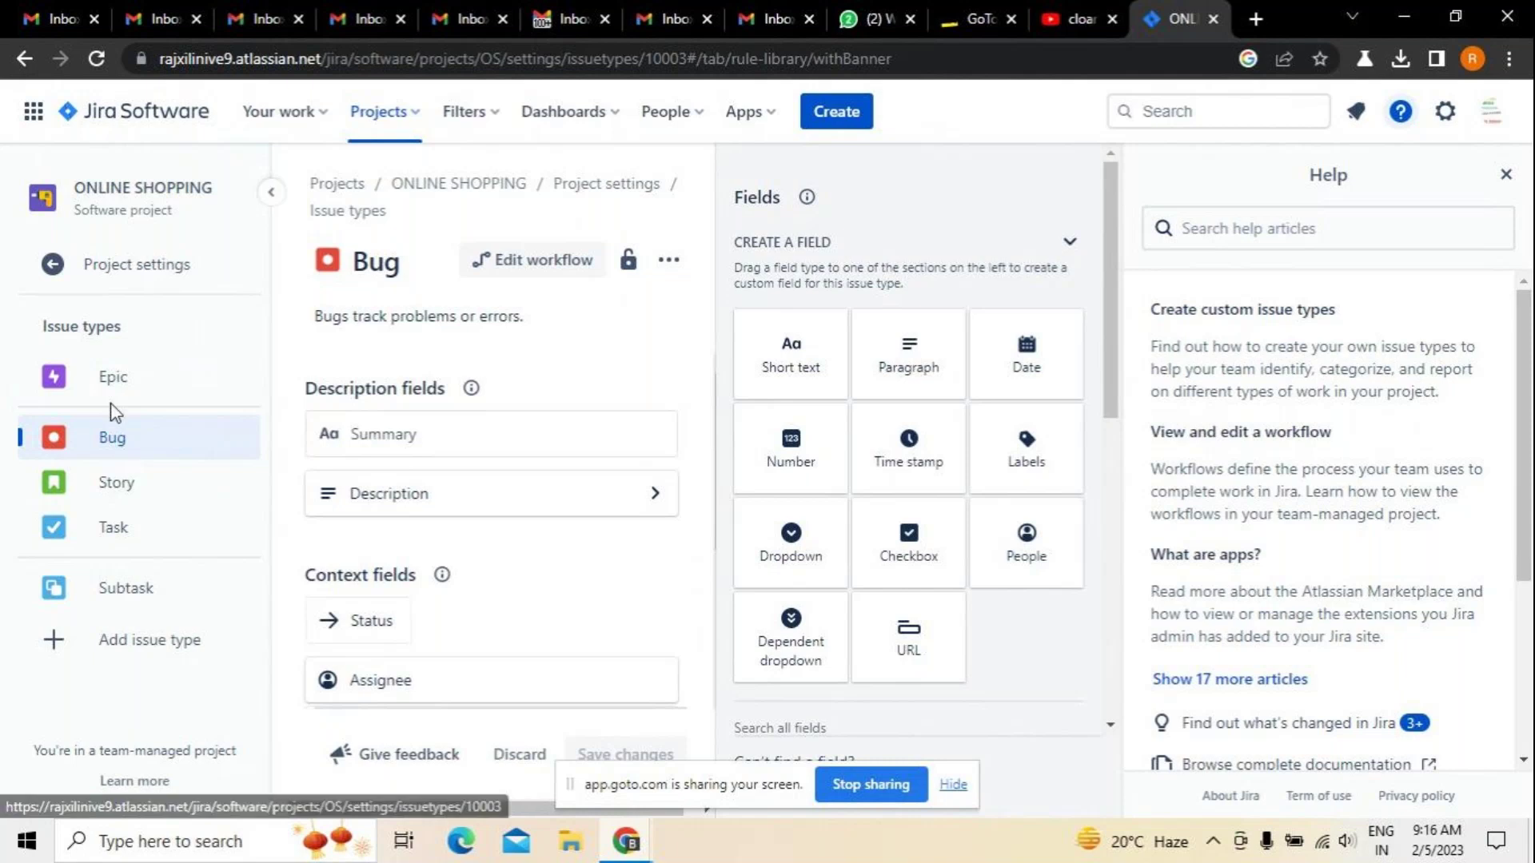
{"action": "scroll", "coordinate": [515, 634], "scroll_direction": "down", "scroll_amount": 4}
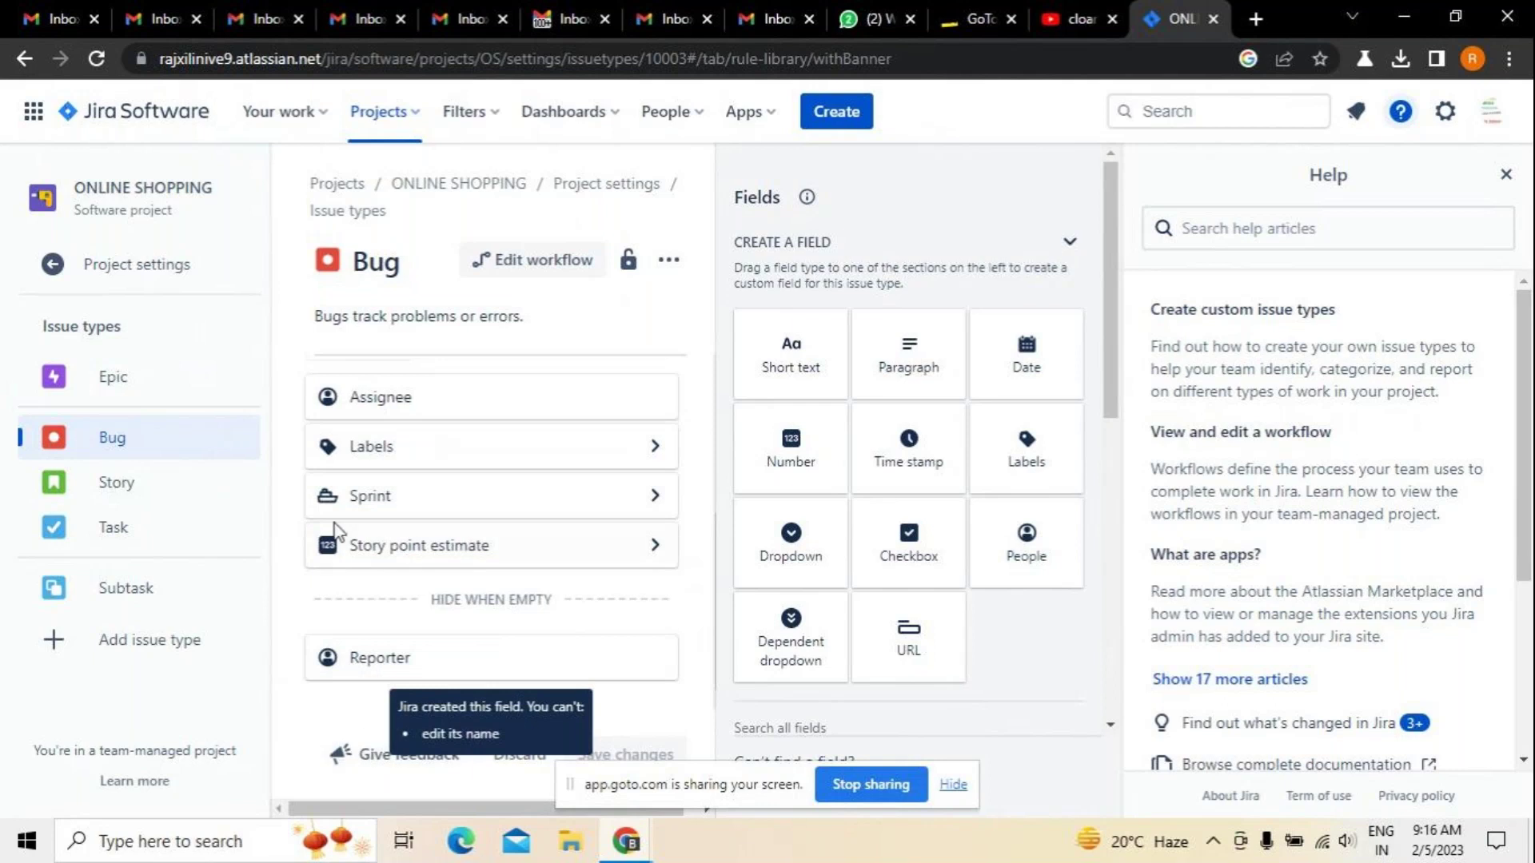
Return to the project settings and open the Slack integration page among the project's apps
{"action": "left_click", "coordinate": [60, 264]}
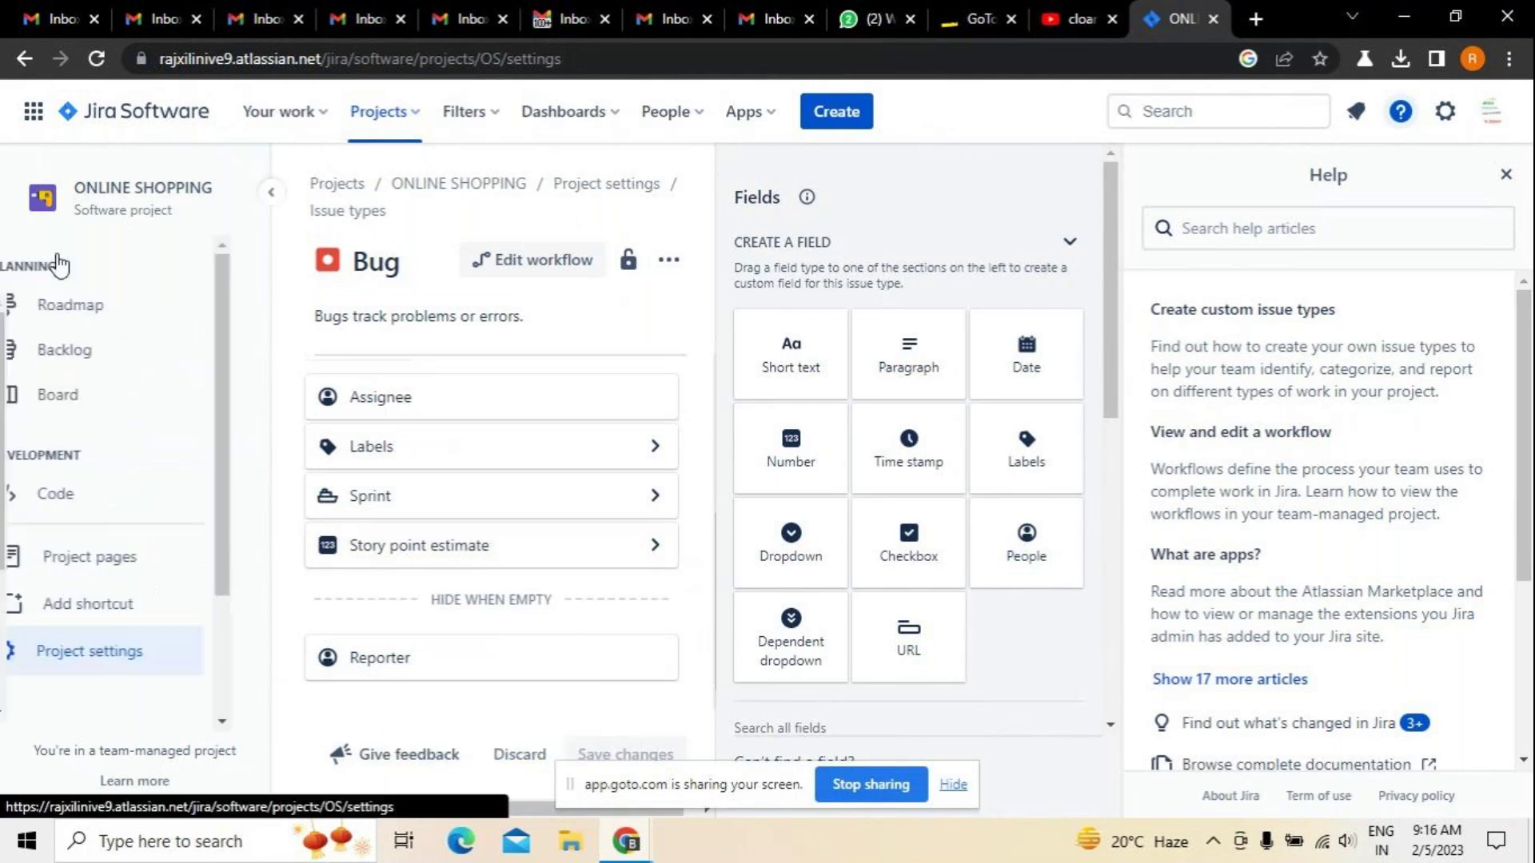
{"action": "left_click_drag", "start_coordinate": [261, 560], "coordinate": [262, 711]}
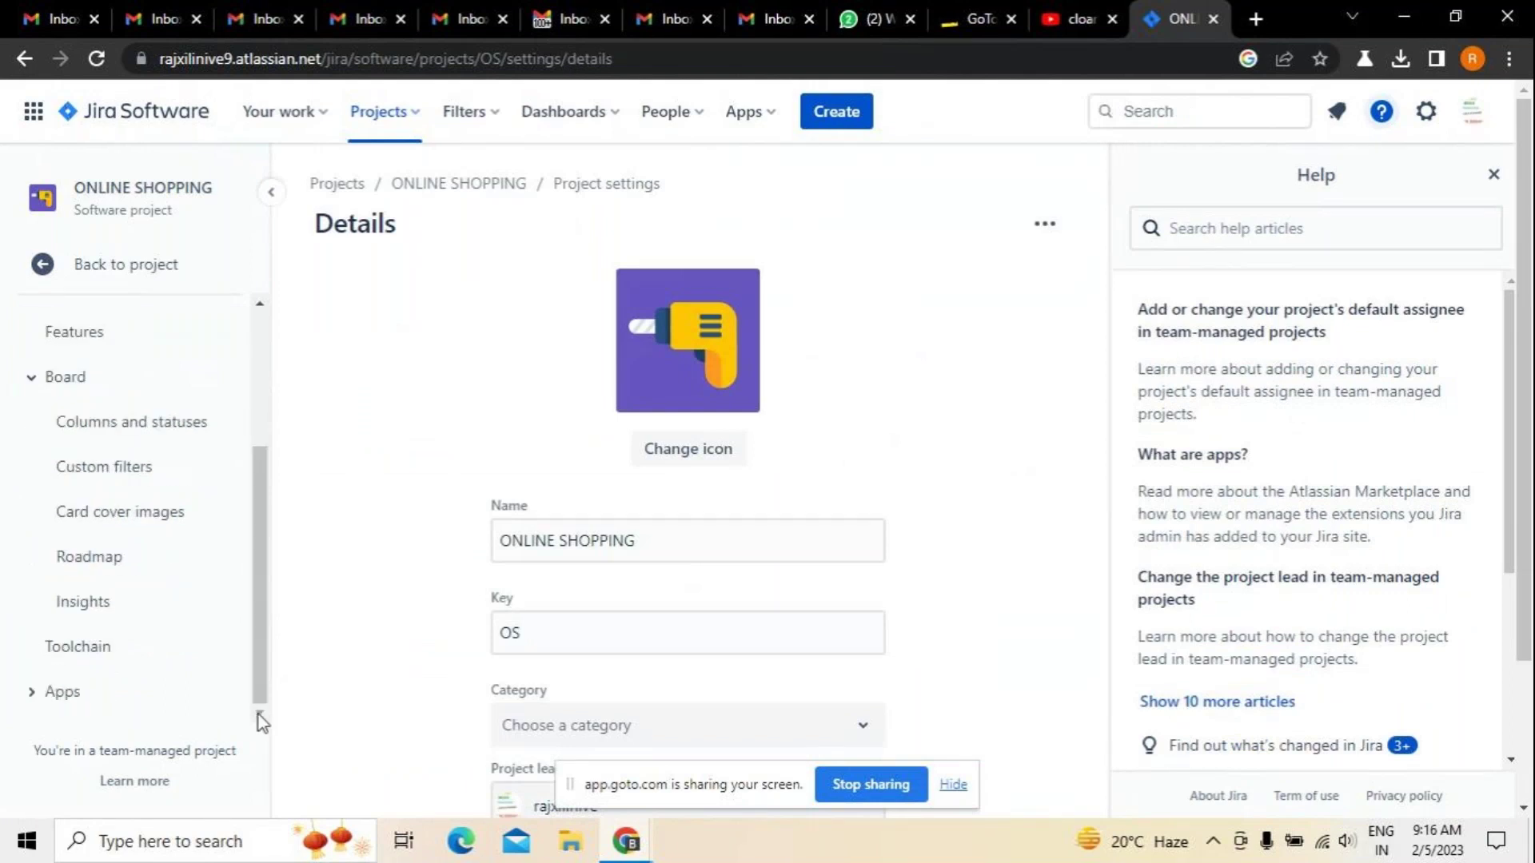
{"action": "left_click", "coordinate": [36, 703]}
{"action": "left_click_drag", "start_coordinate": [264, 644], "coordinate": [264, 720]}
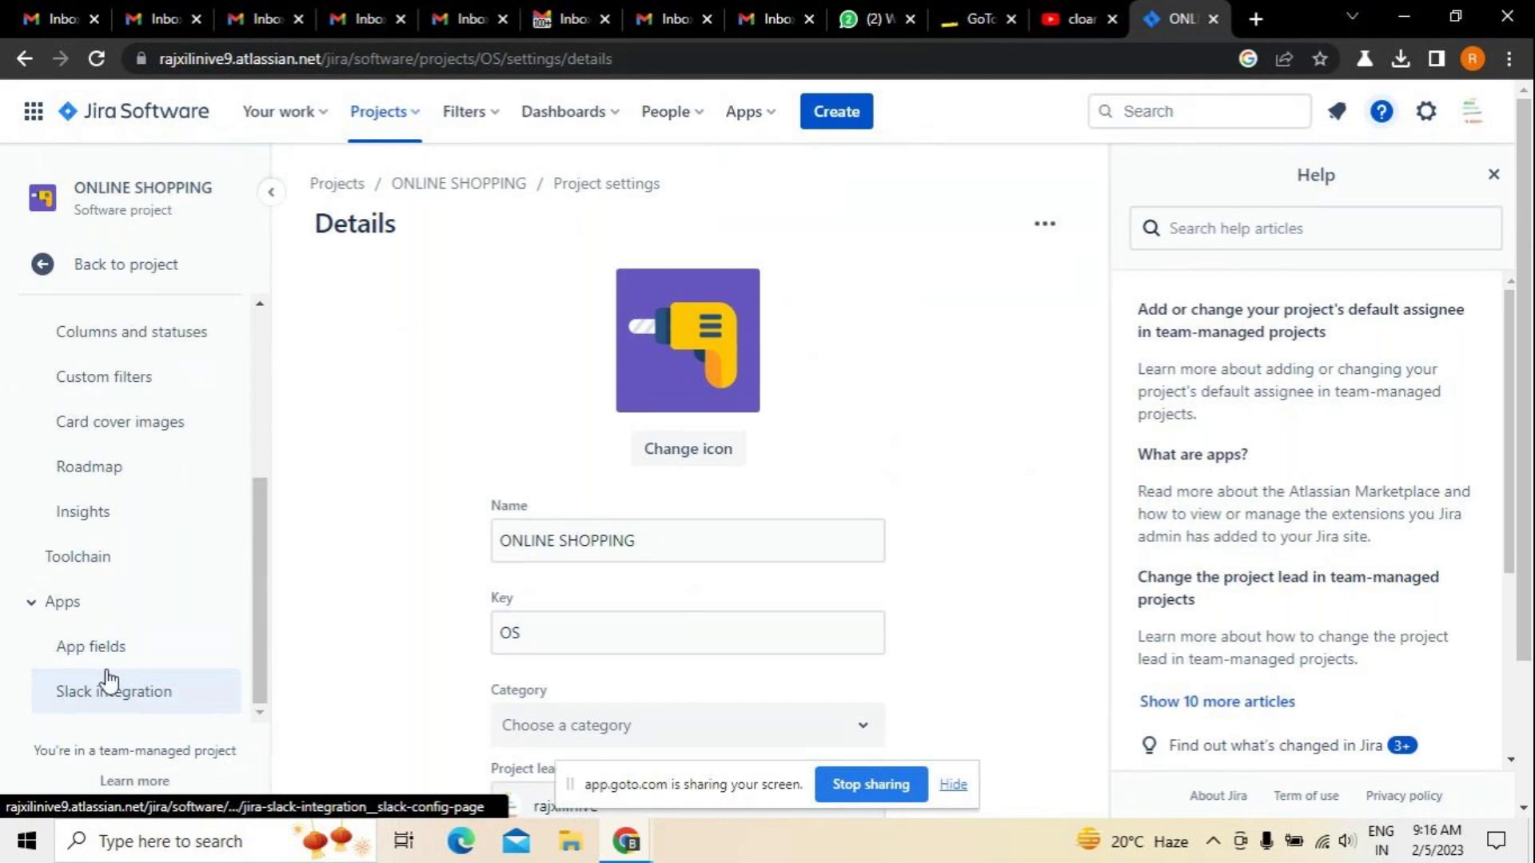
{"action": "left_click", "coordinate": [113, 703]}
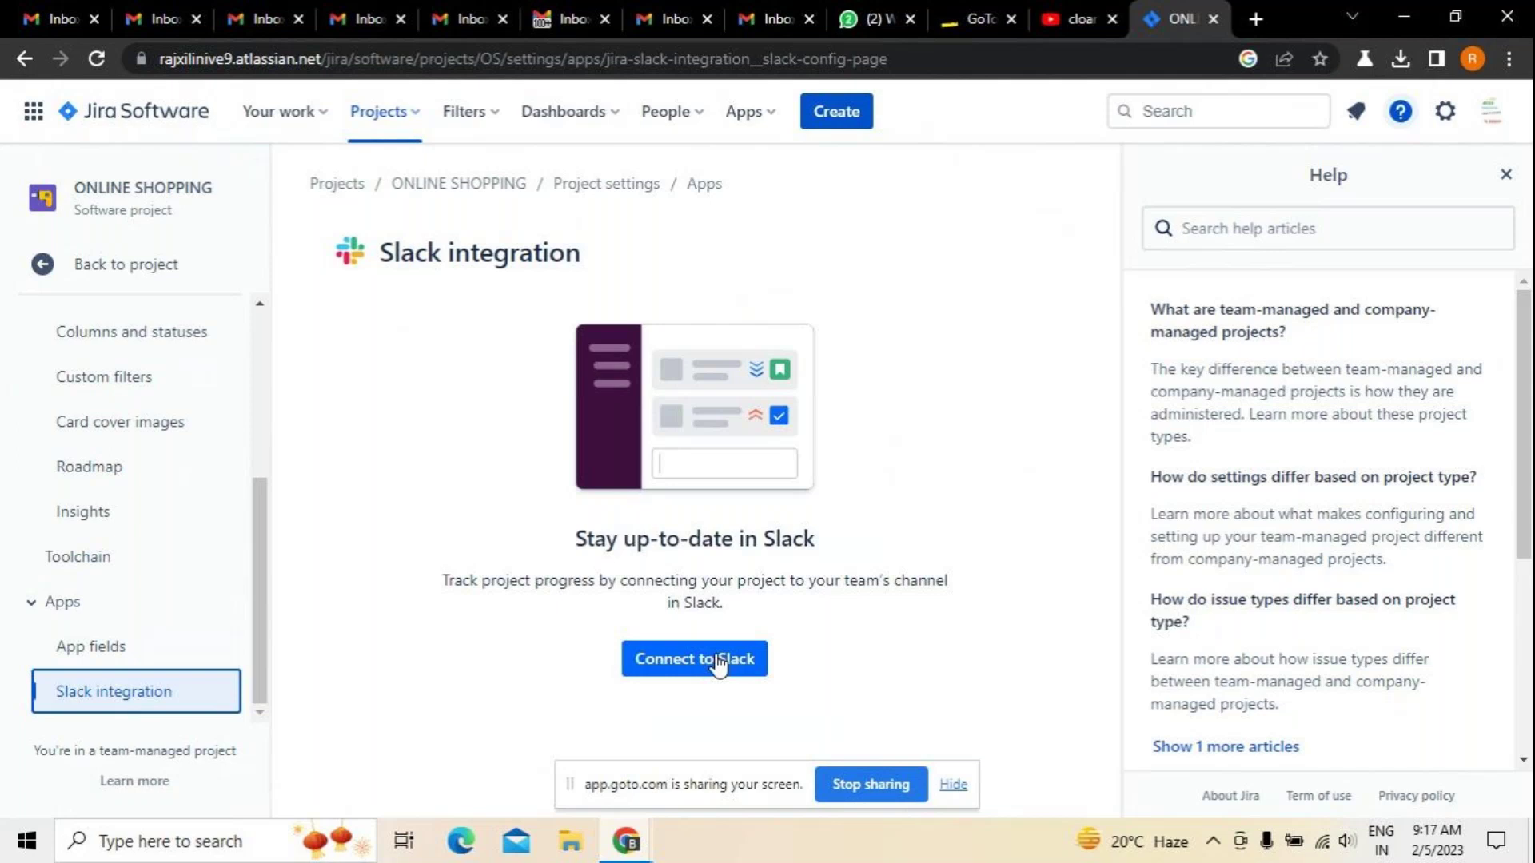
View the project's Reports overview and return to the project's Roadmap
{"action": "left_click", "coordinate": [44, 274]}
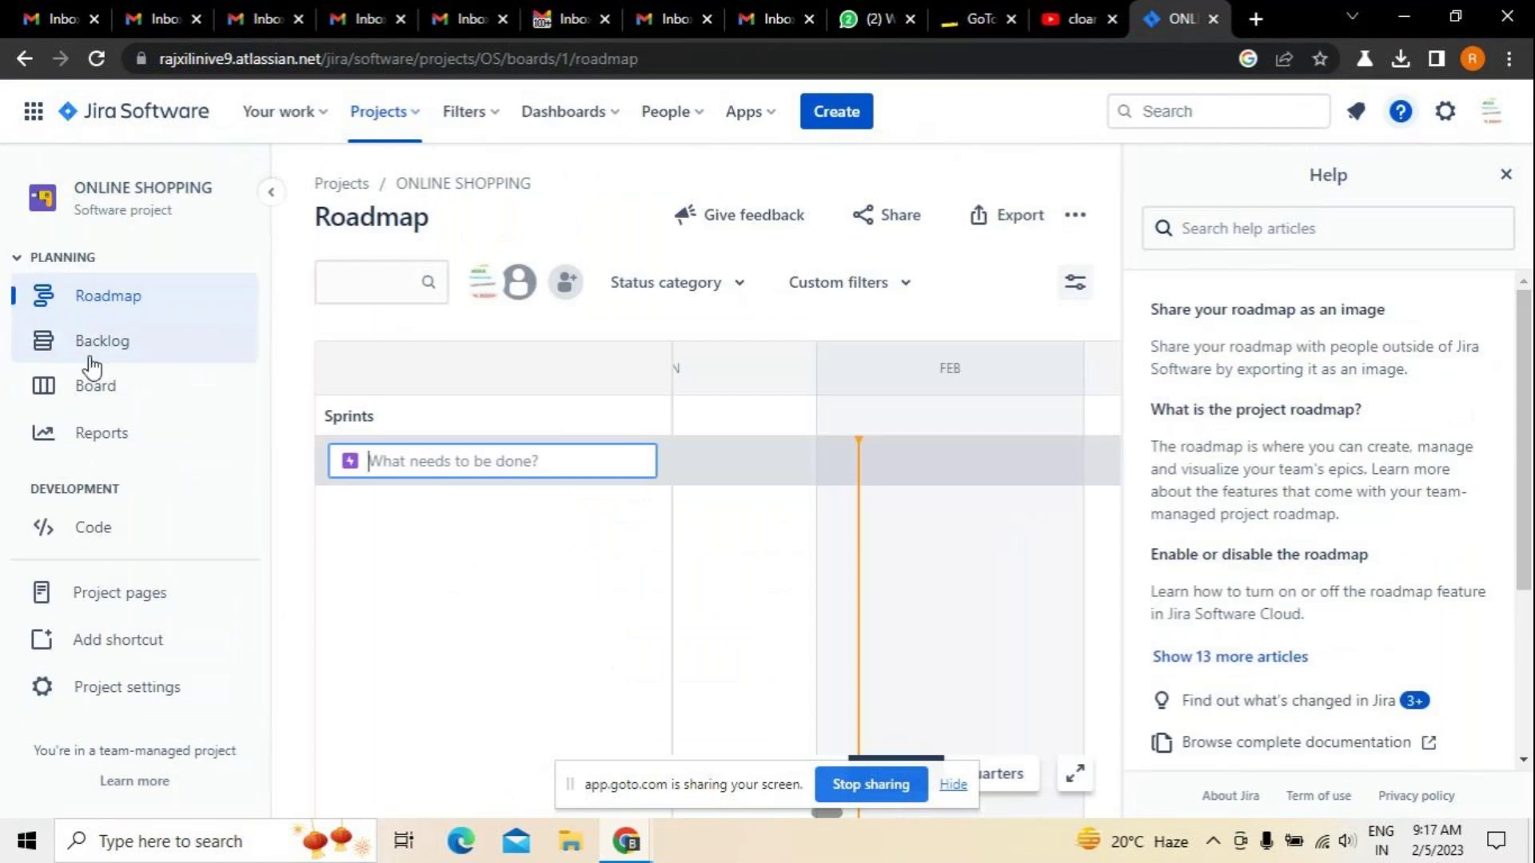
{"action": "left_click", "coordinate": [101, 436]}
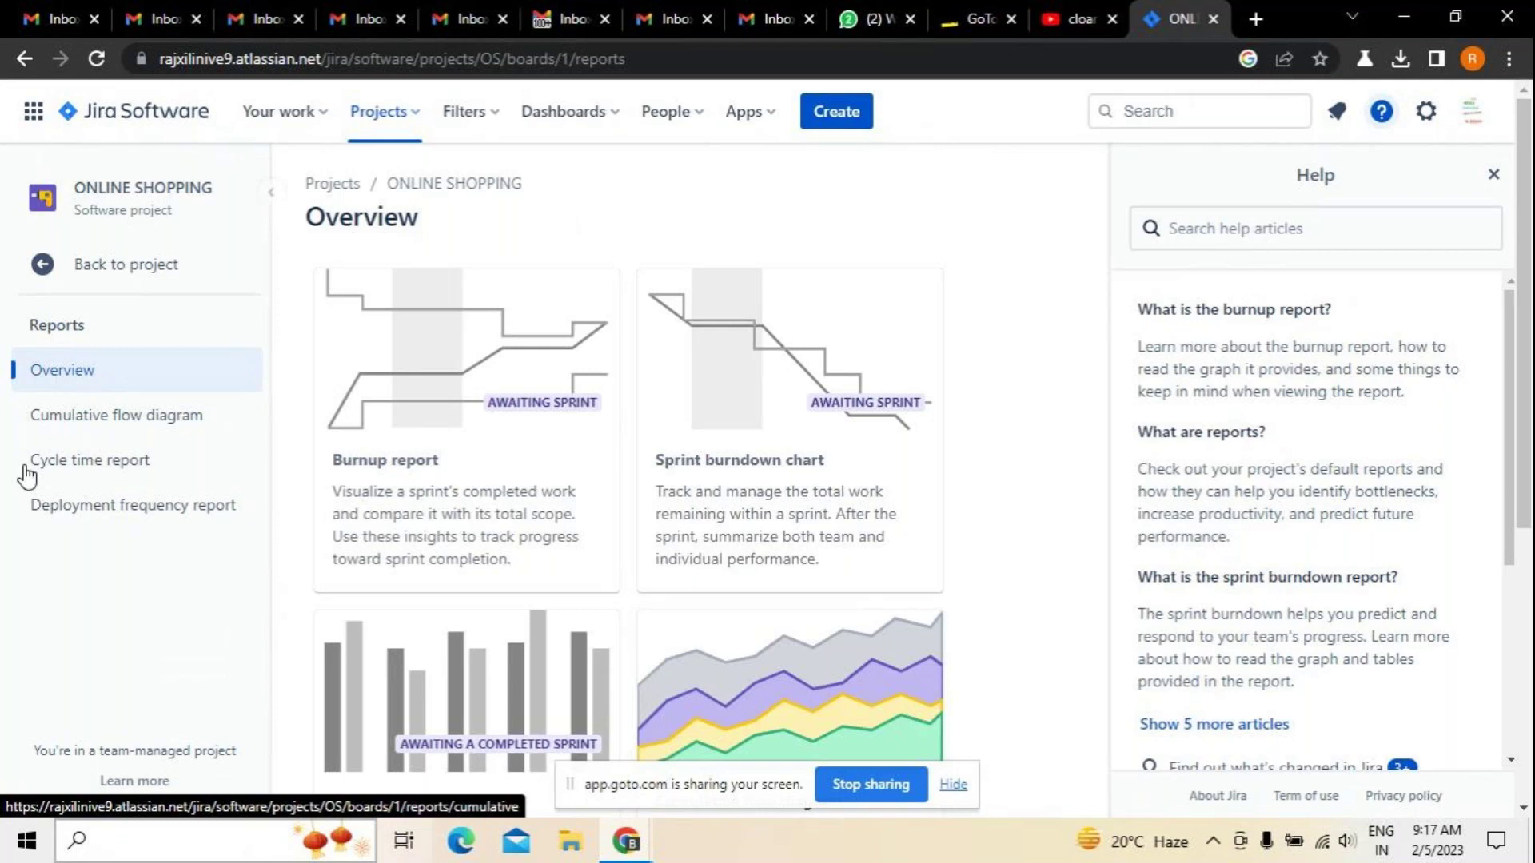
{"action": "left_click", "coordinate": [42, 266]}
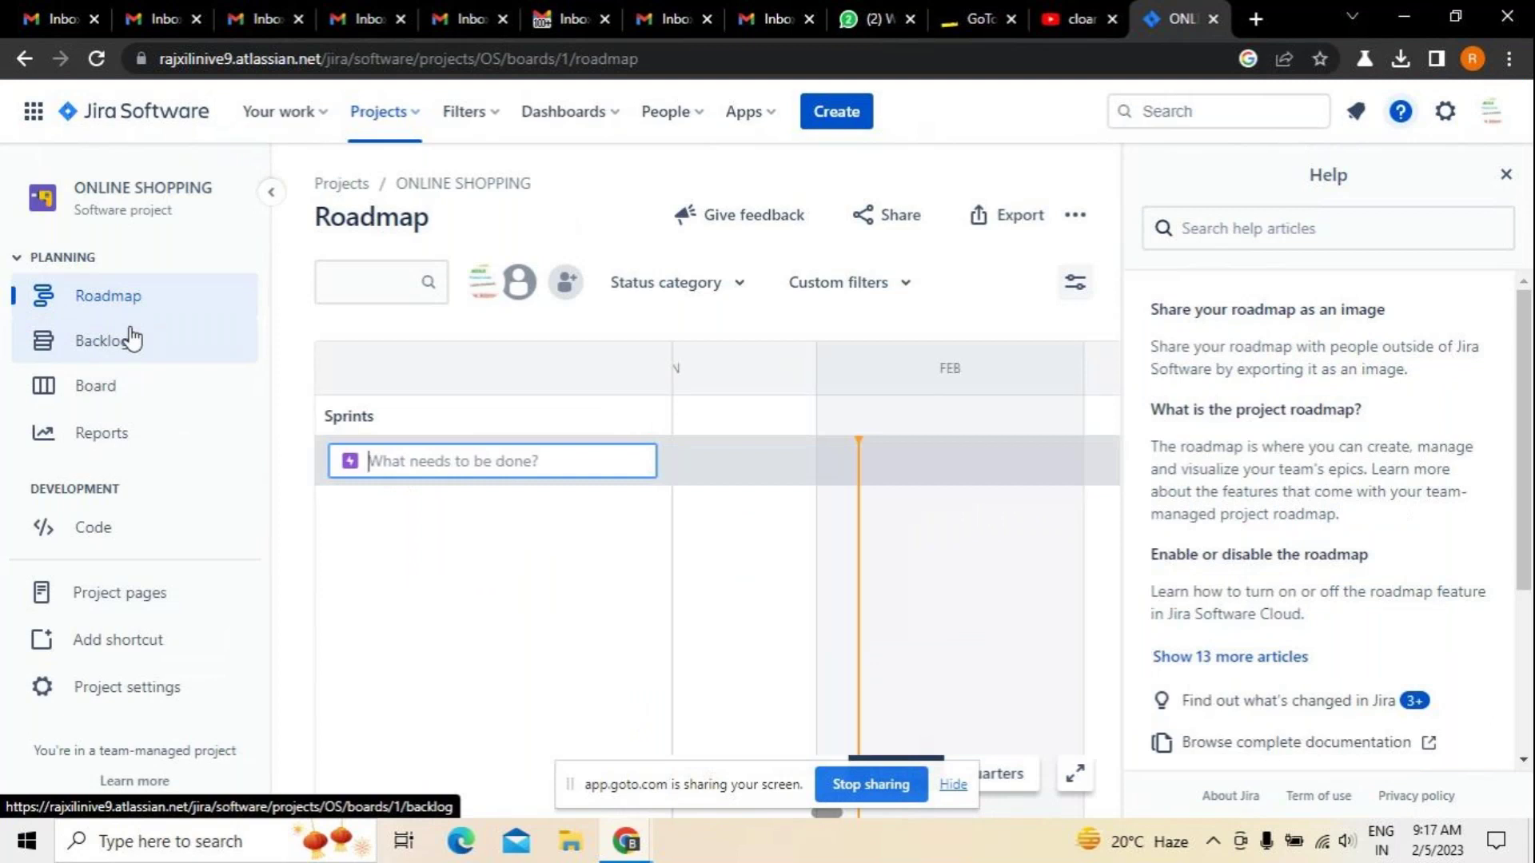
{"action": "left_click", "coordinate": [616, 116]}
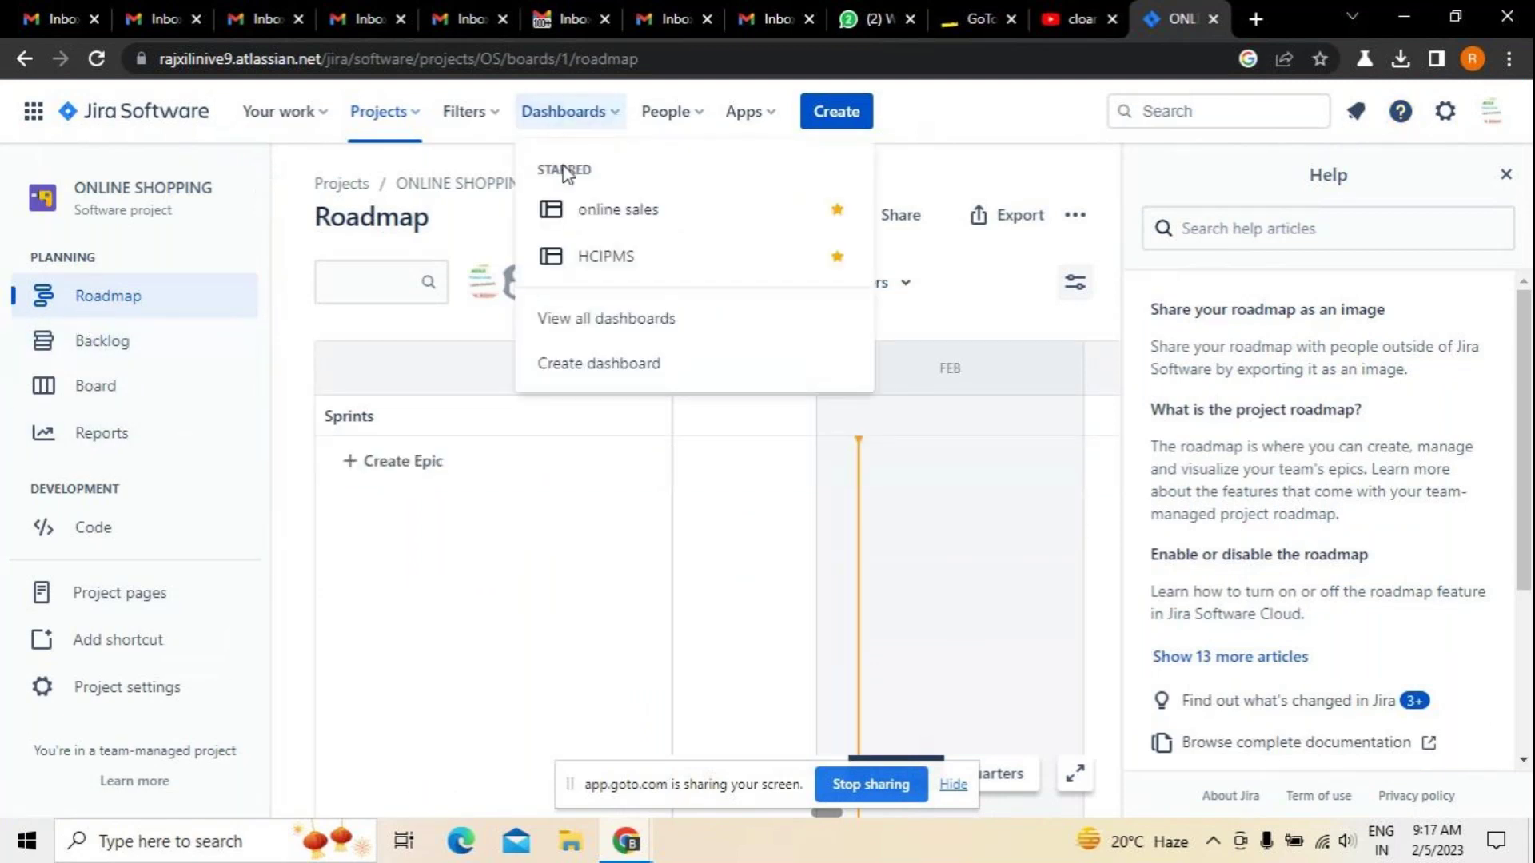
{"action": "left_click", "coordinate": [685, 128]}
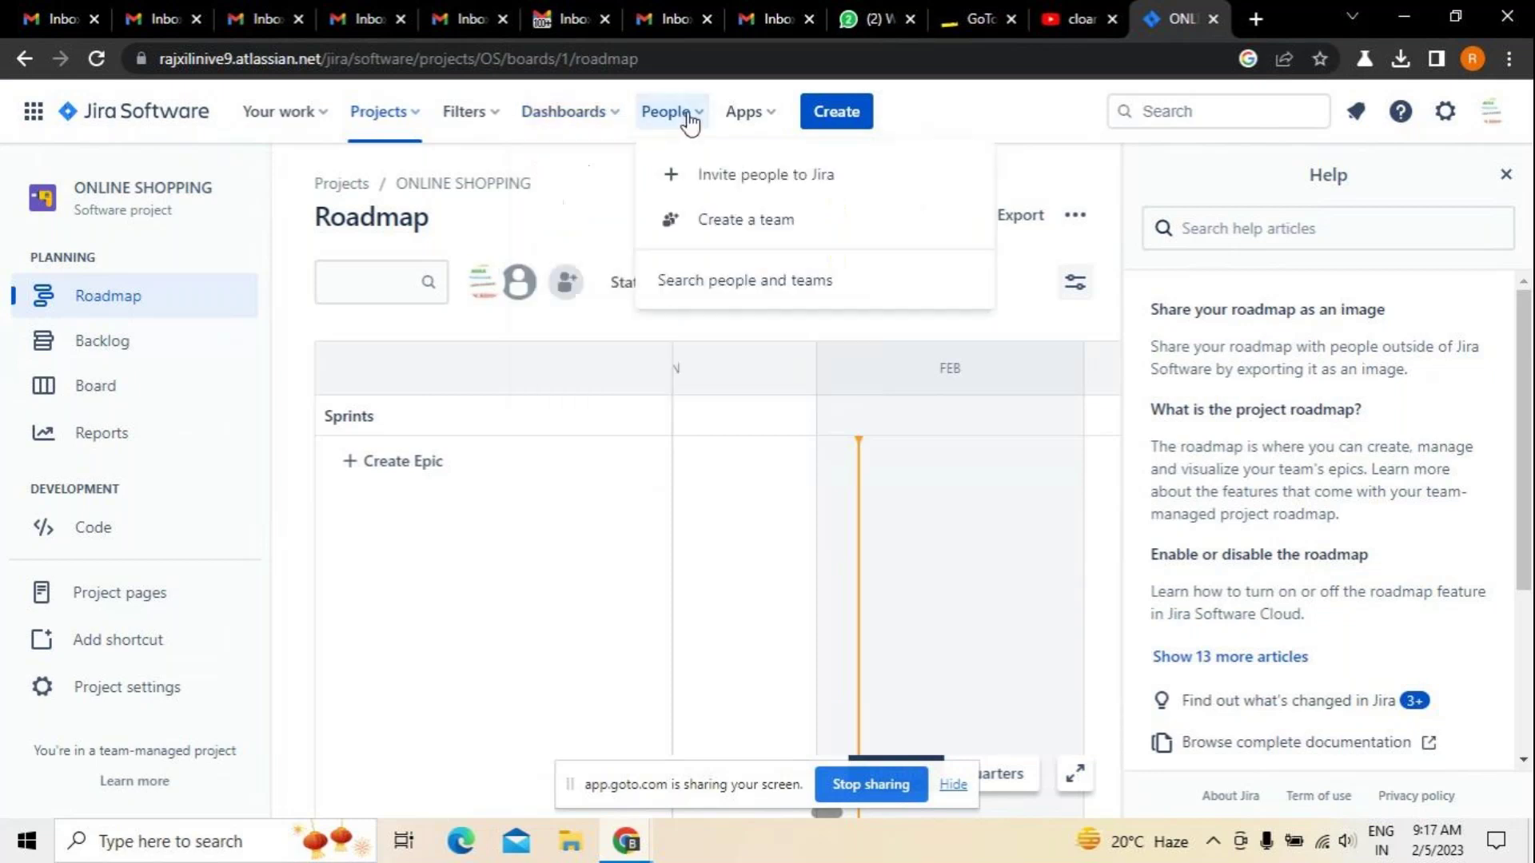
{"action": "left_click", "coordinate": [946, 131]}
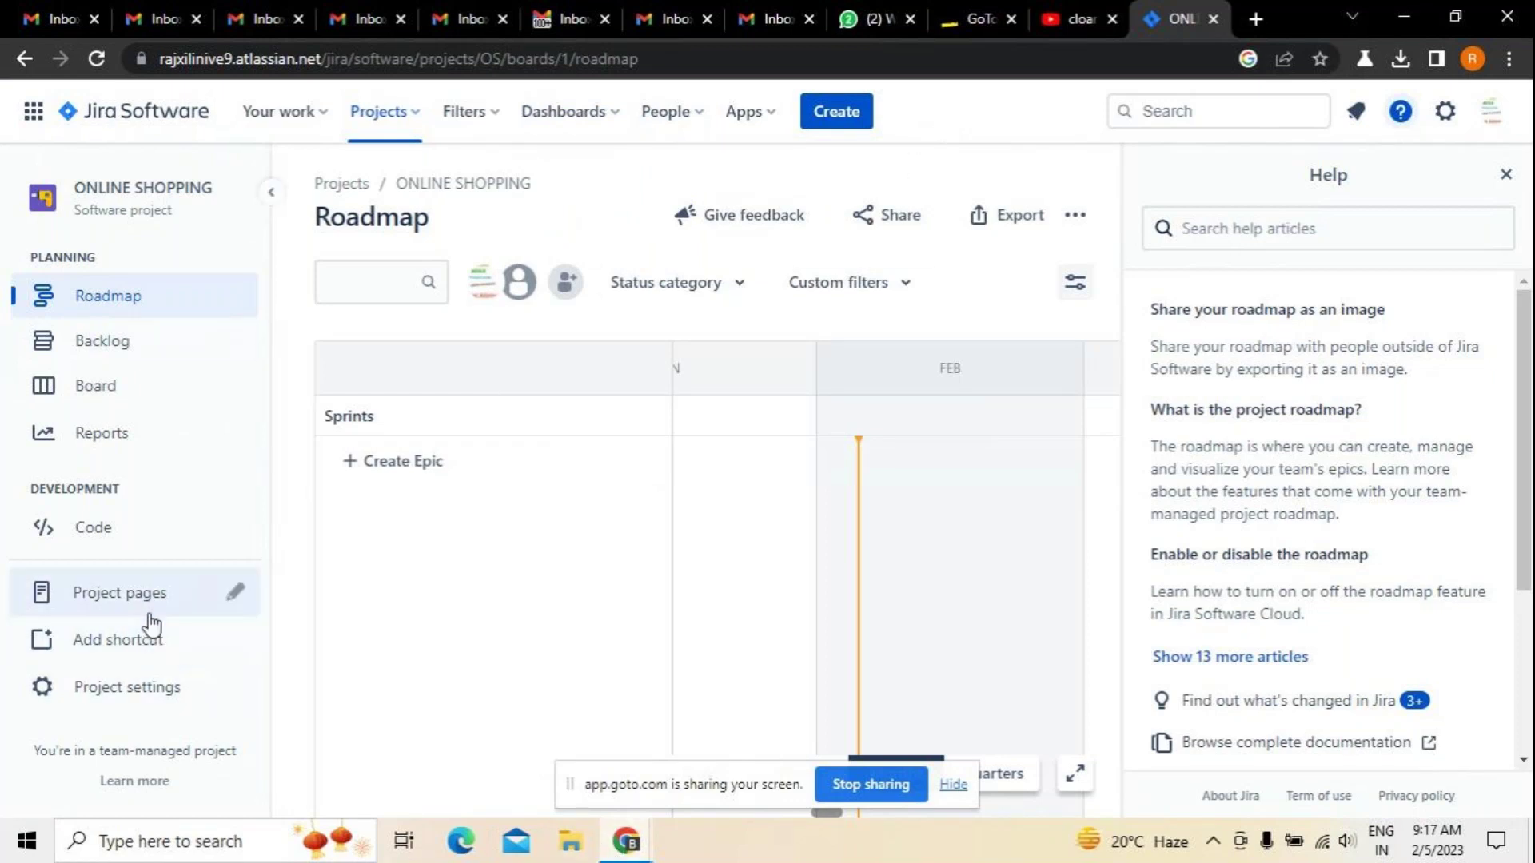
Revisit the project's Automation and issue type settings, and open the board's custom filters
{"action": "left_click", "coordinate": [156, 705]}
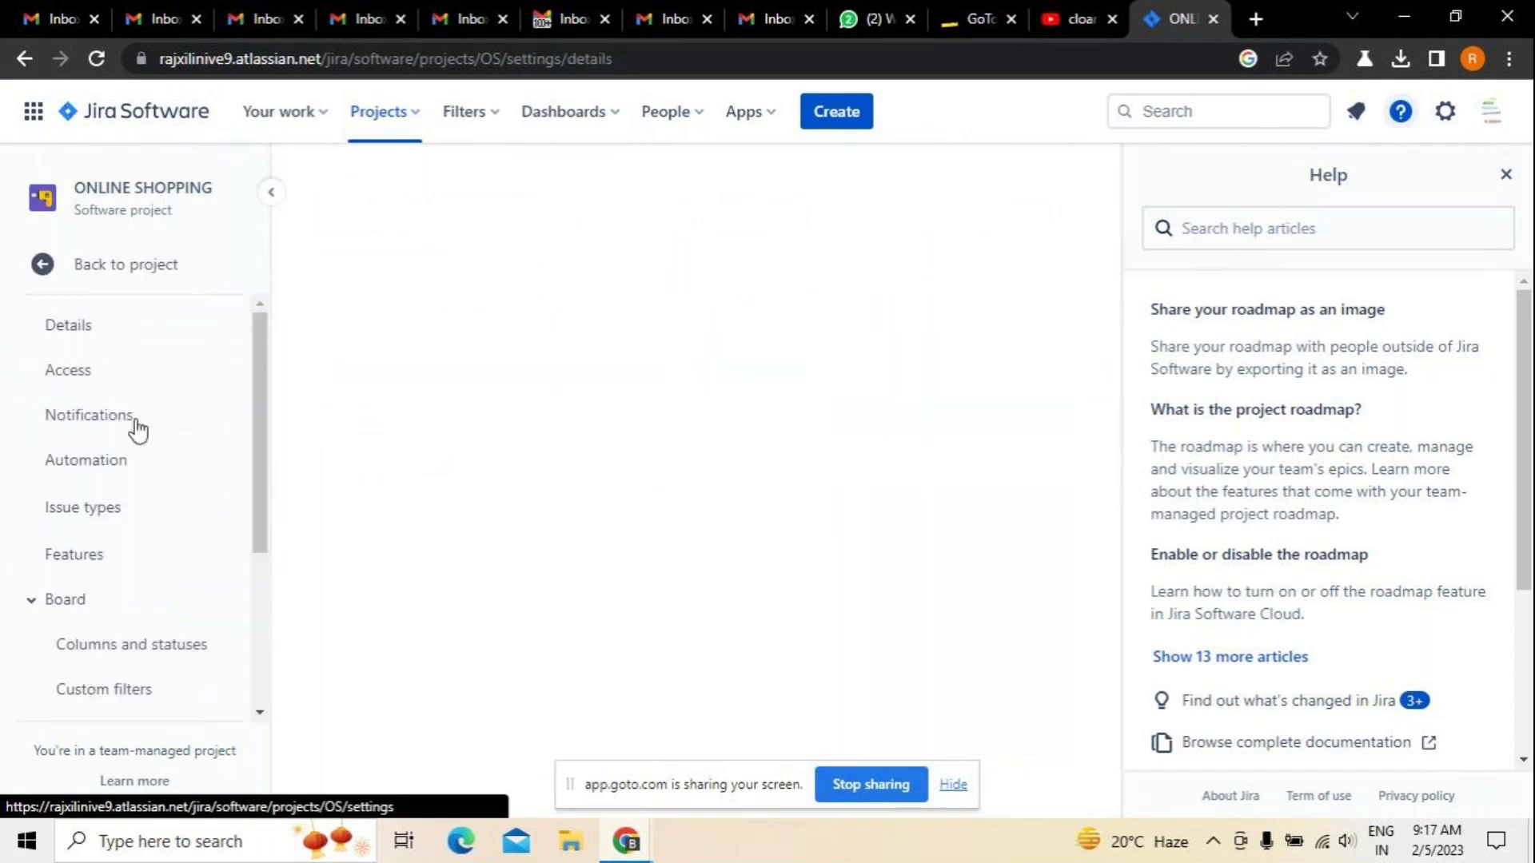
{"action": "left_click", "coordinate": [121, 470]}
{"action": "left_click", "coordinate": [114, 504]}
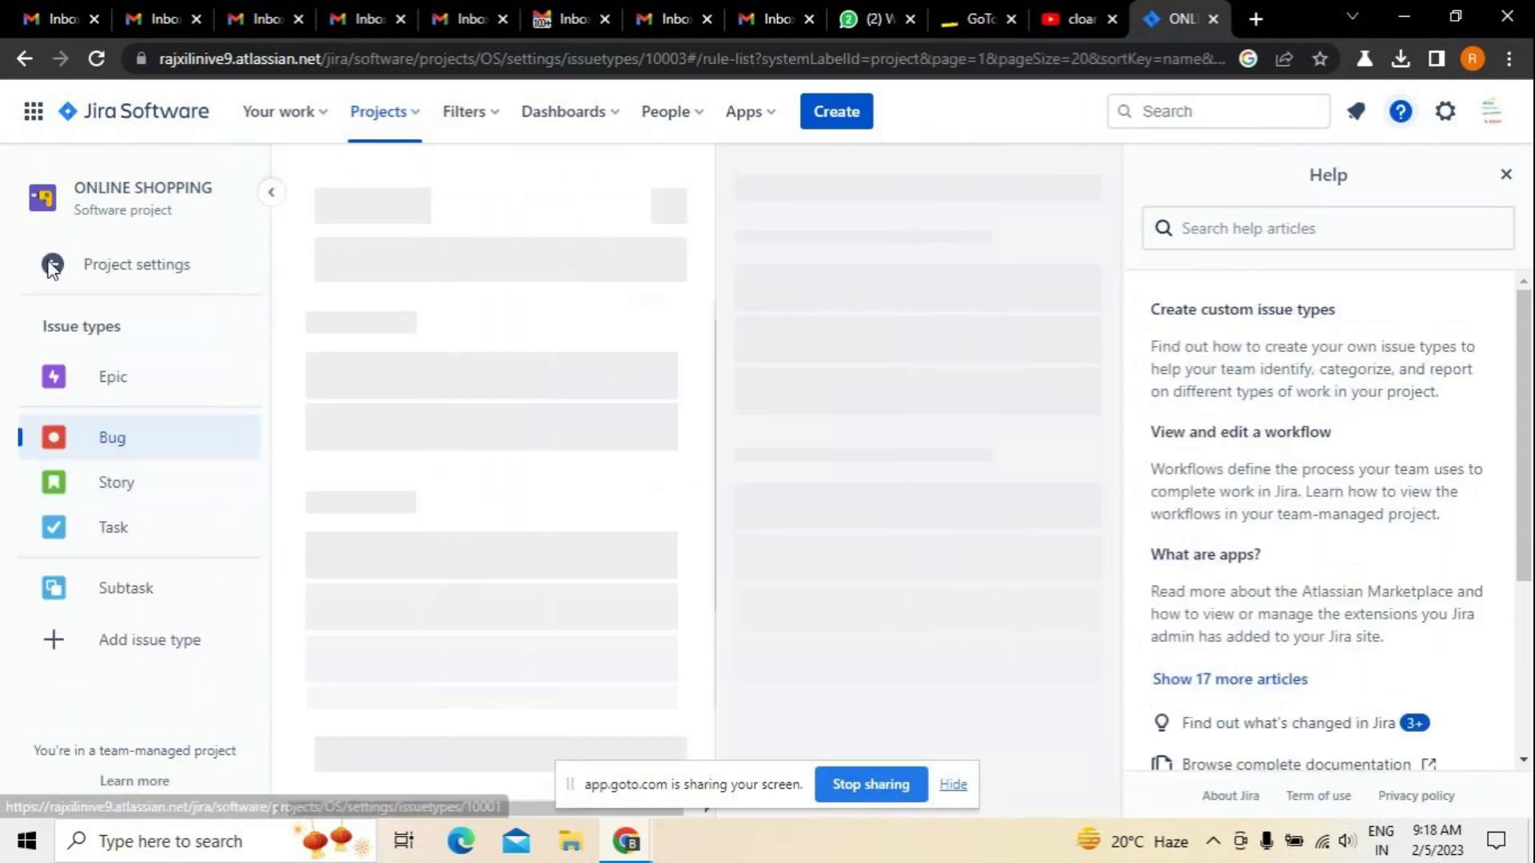
{"action": "left_click", "coordinate": [49, 267]}
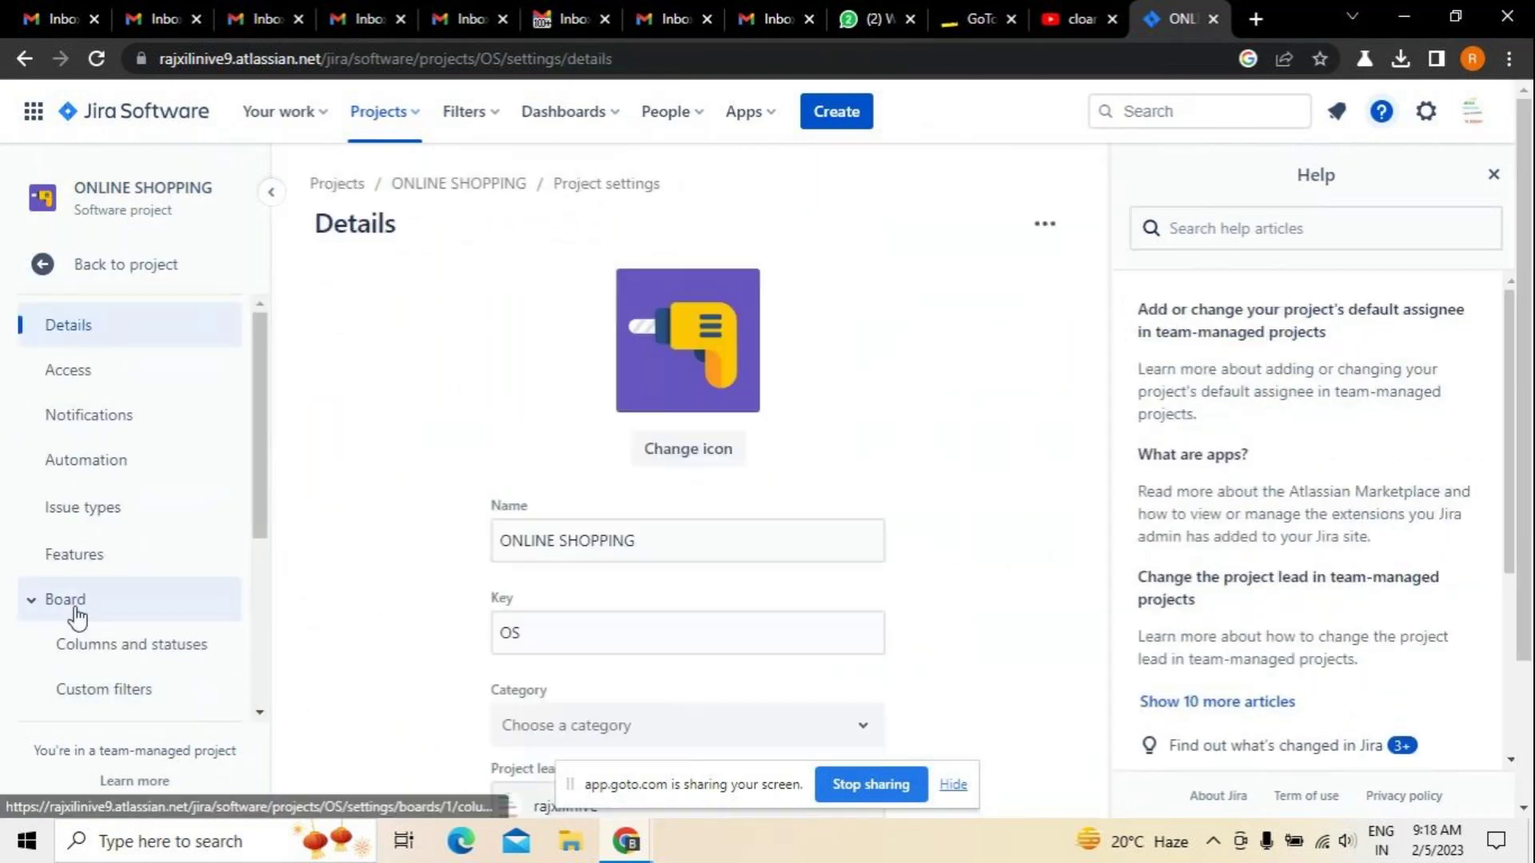
{"action": "left_click", "coordinate": [92, 703]}
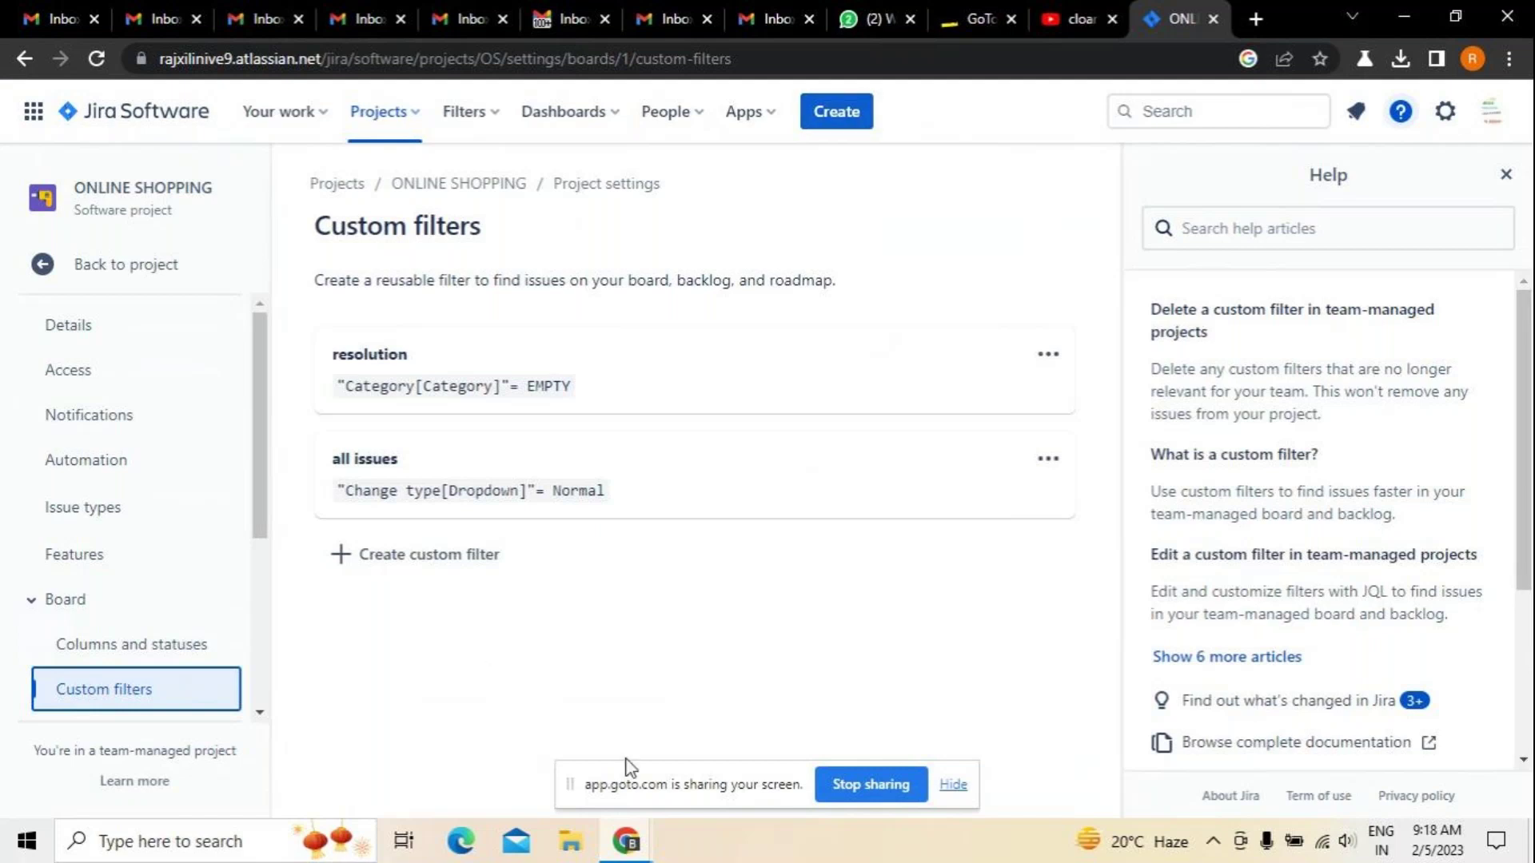
Switch to the GoTo meeting window and try to close it
{"action": "left_click", "coordinate": [622, 843]}
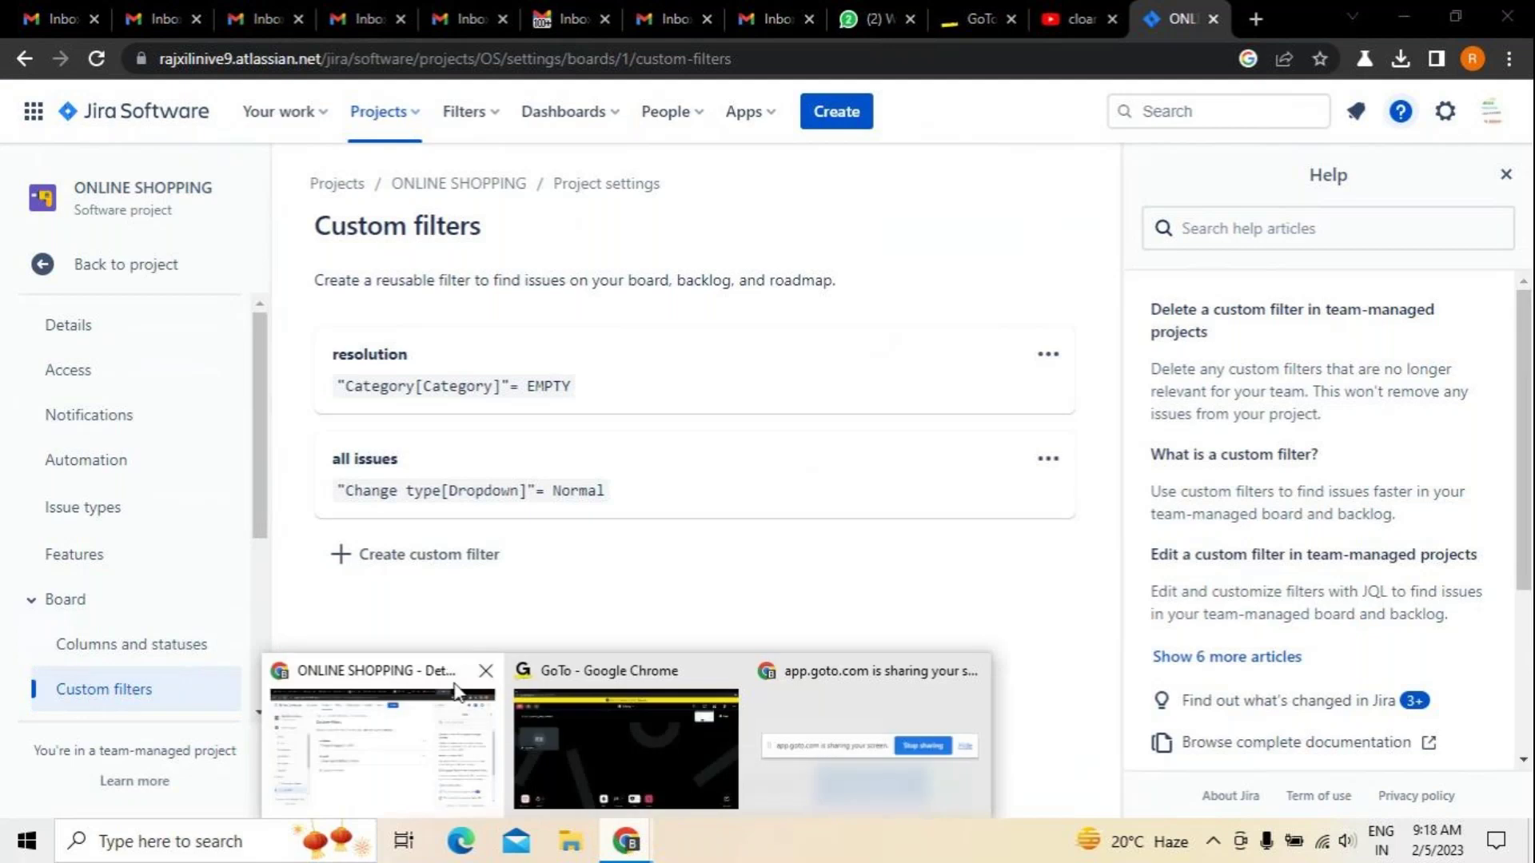
{"action": "left_click", "coordinate": [615, 720]}
{"action": "left_click", "coordinate": [1507, 11]}
{"action": "left_click", "coordinate": [883, 174]}
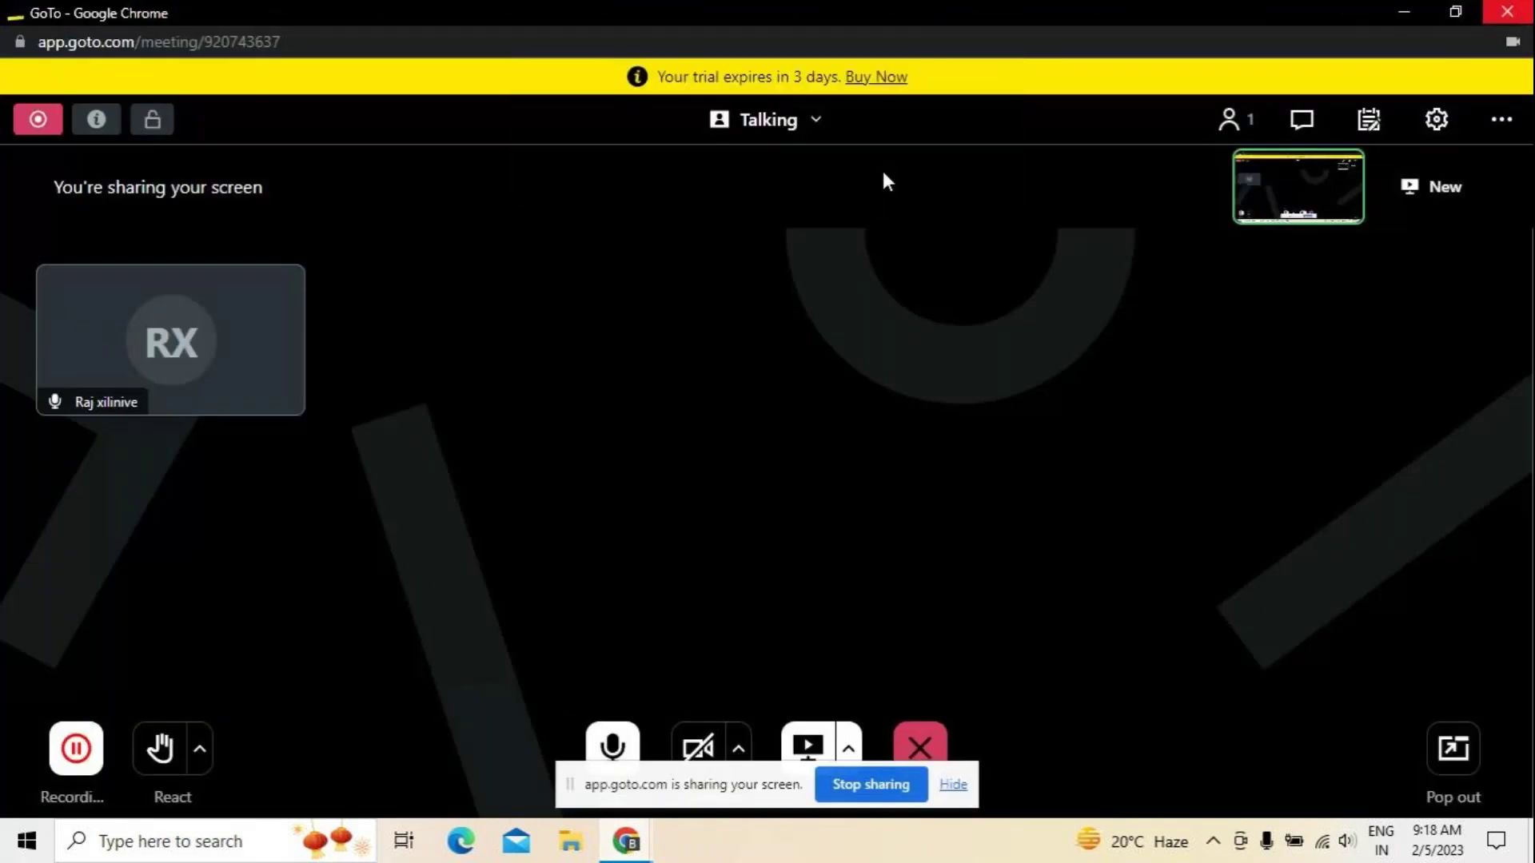